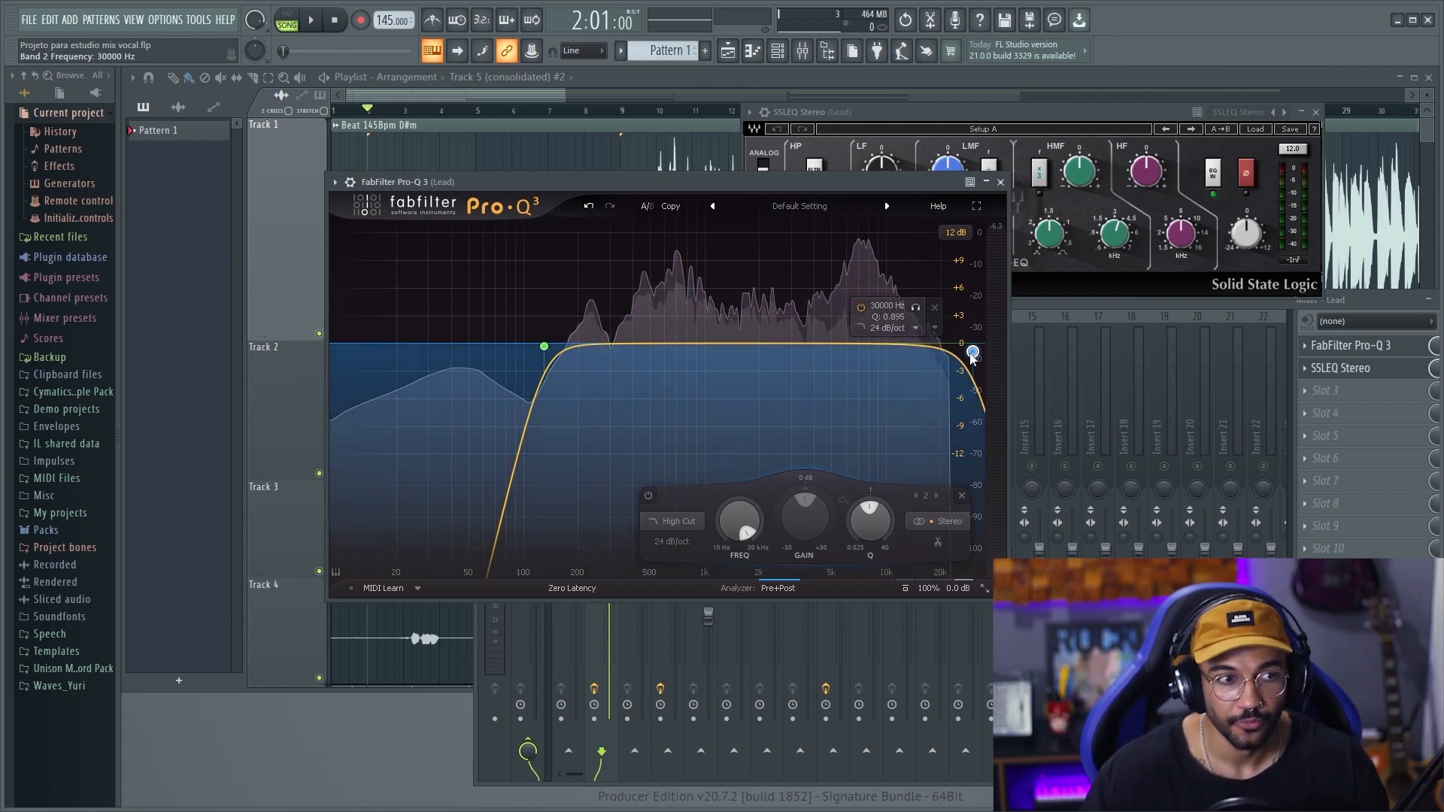
# Try the high-cut filter at about 2.8 kHz, settle it at about 15 kHz and bypass the band.
pyautogui.moveTo(971, 354); pyautogui.dragTo(786, 348)
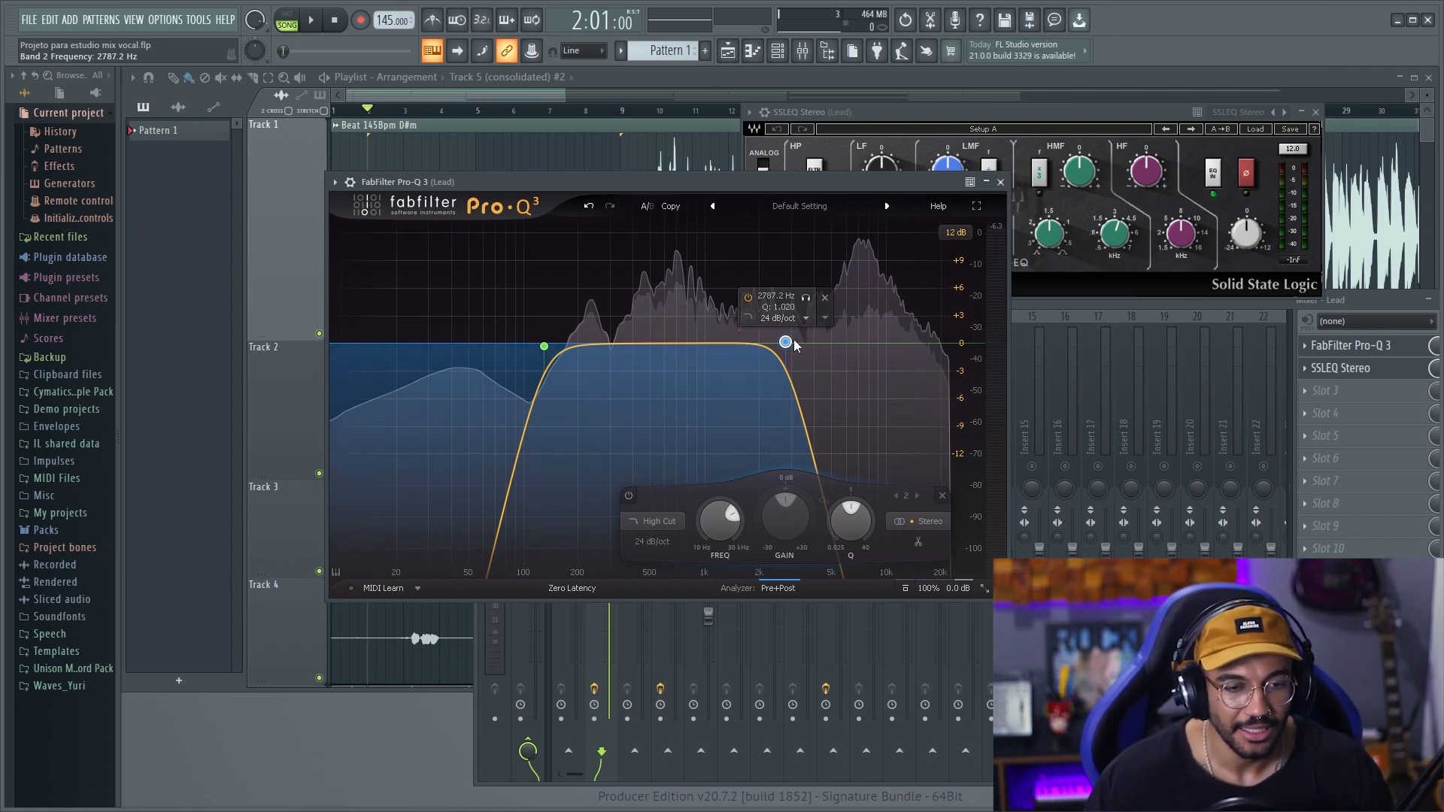
pyautogui.moveTo(791, 345); pyautogui.dragTo(919, 339)
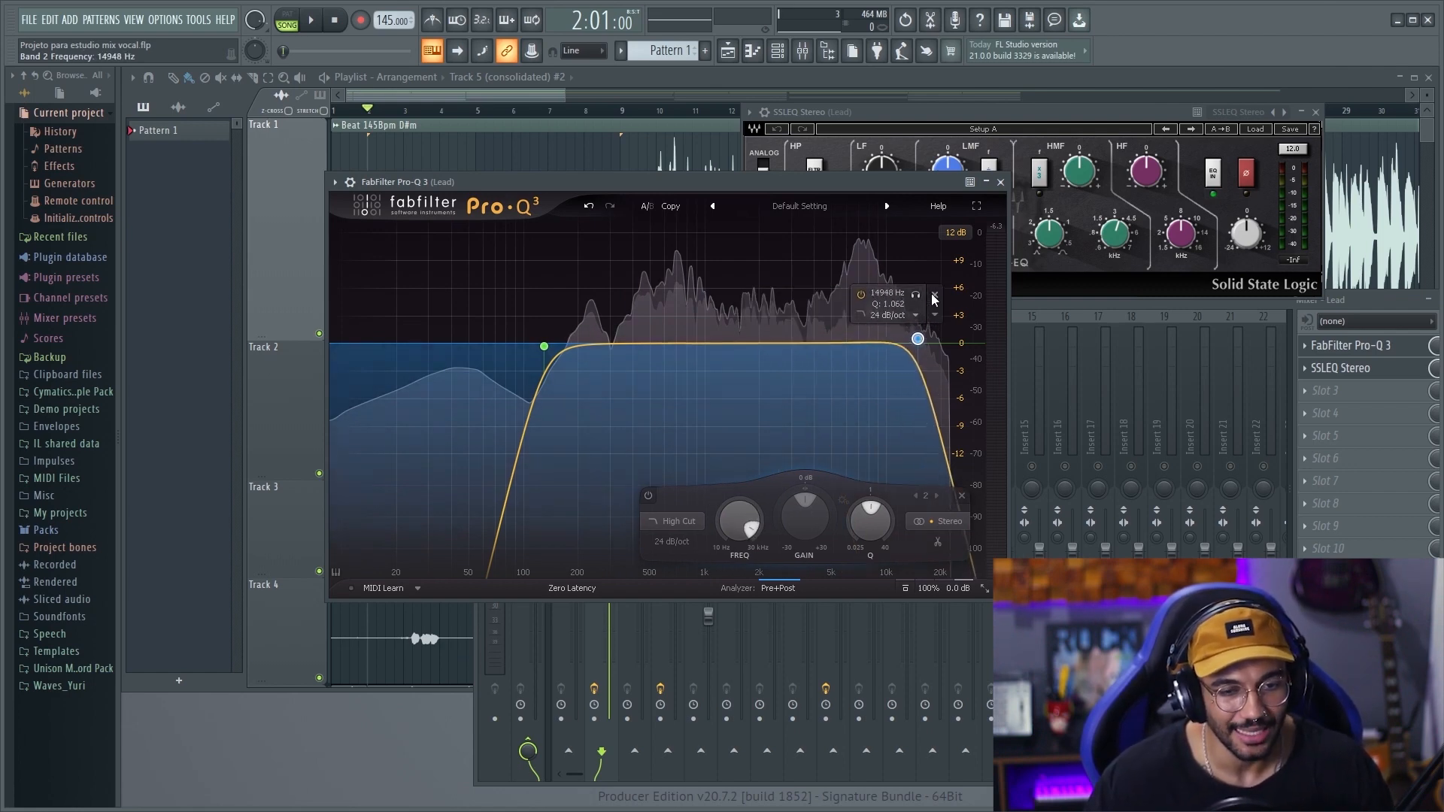
pyautogui.click(861, 297)
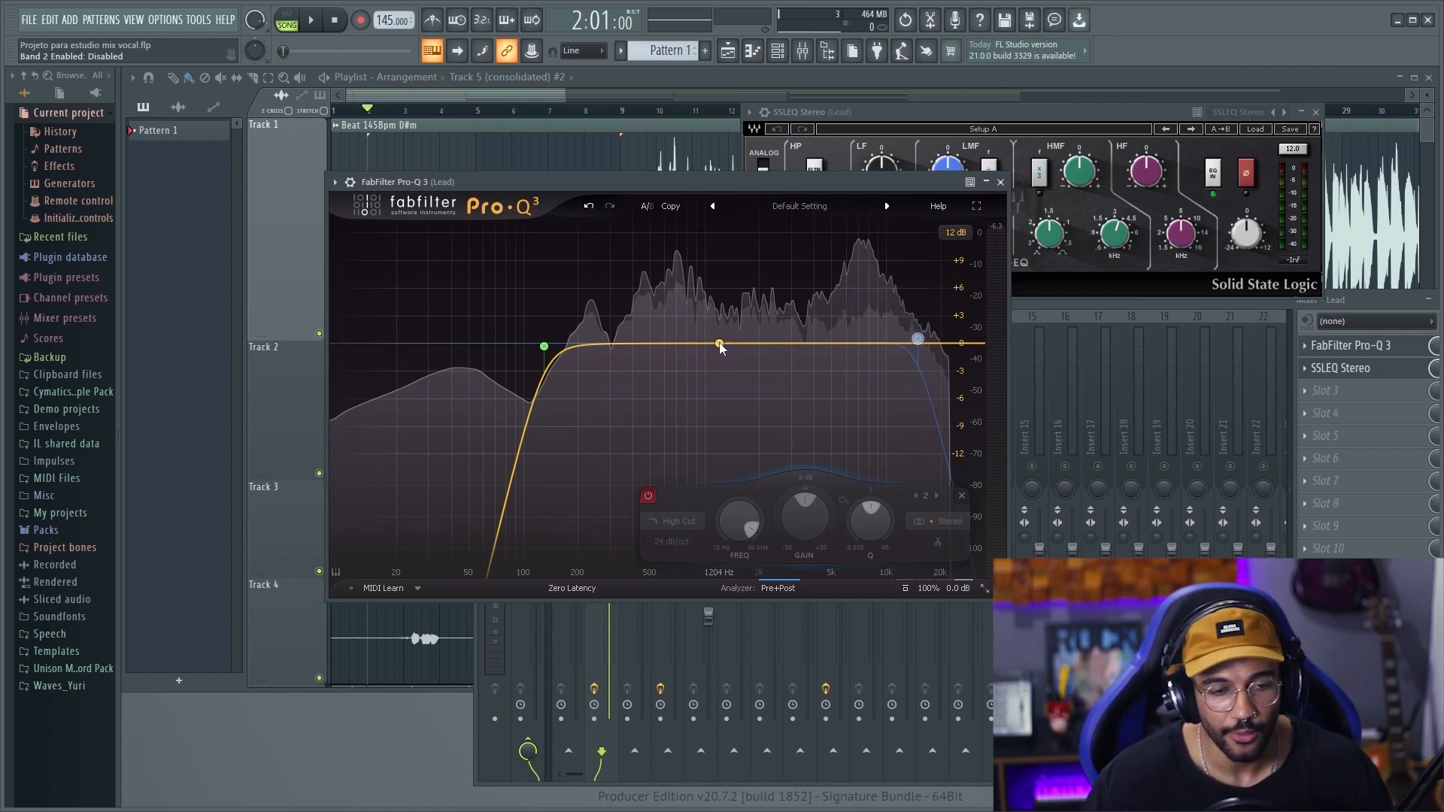
# Add a bell boost in the mids at about 1.7 kHz with about +2.5 dB gain and a Q of about 1.5.
pyautogui.moveTo(718, 344); pyautogui.dragTo(720, 285)
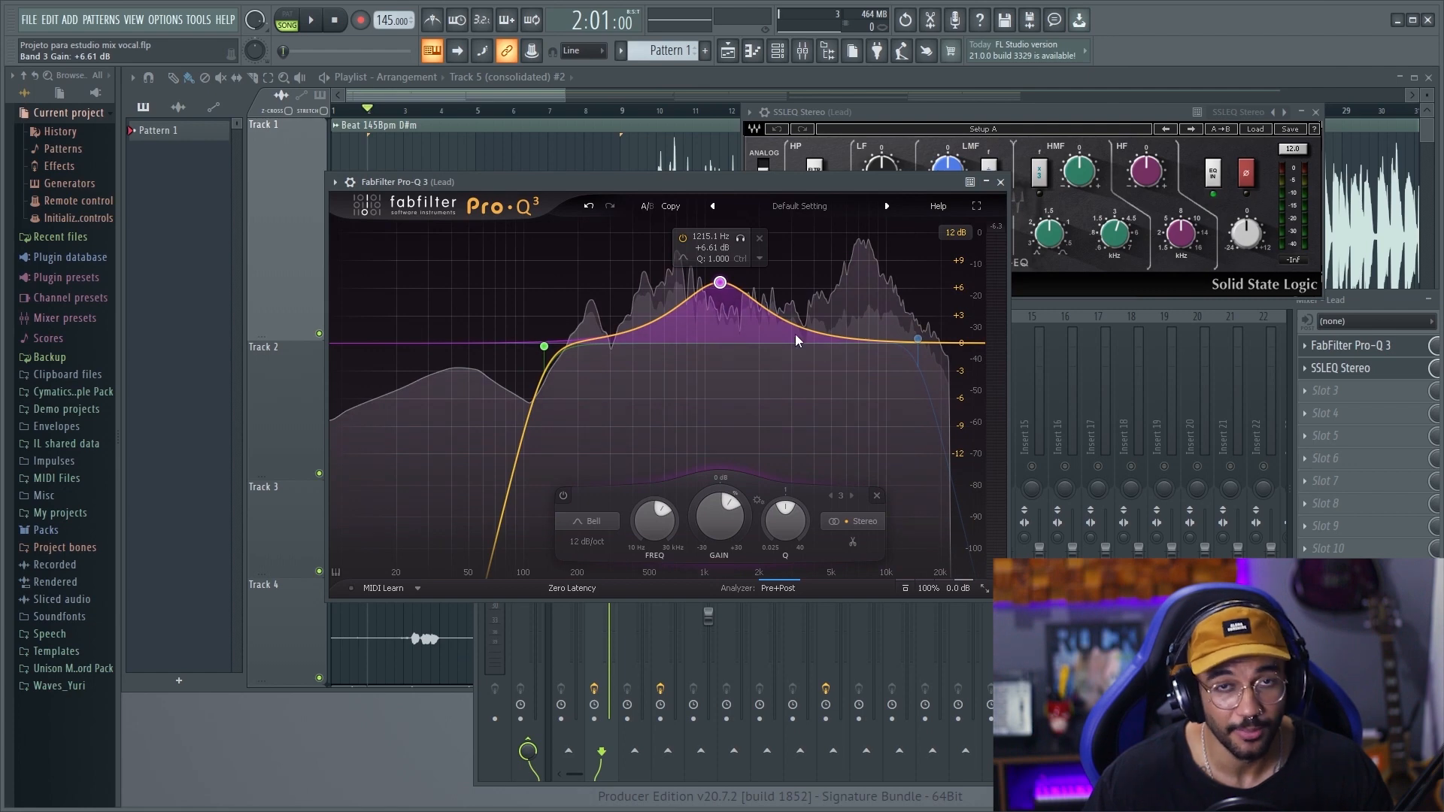
pyautogui.moveTo(719, 283); pyautogui.dragTo(744, 302)
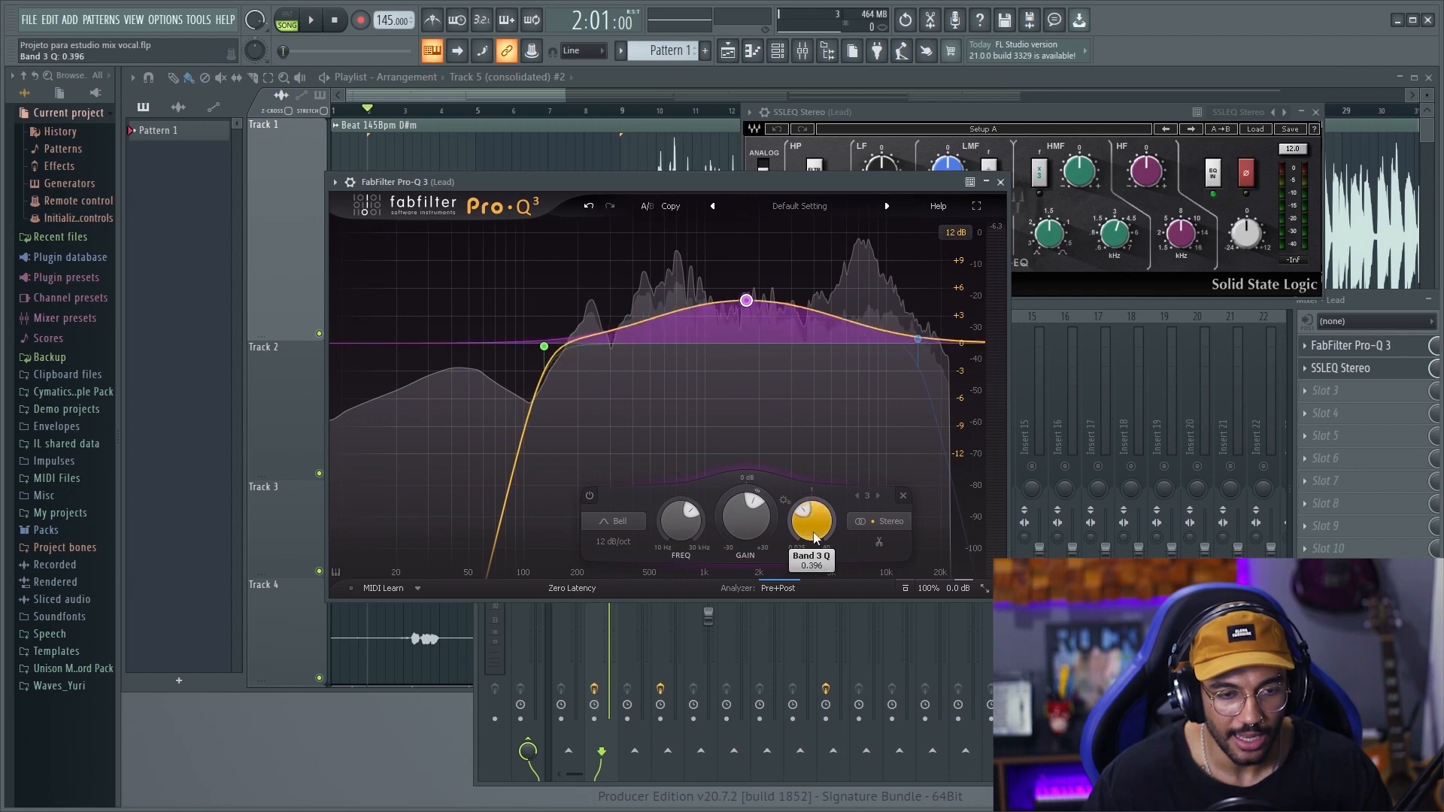
pyautogui.moveTo(803, 527); pyautogui.dragTo(746, 474)
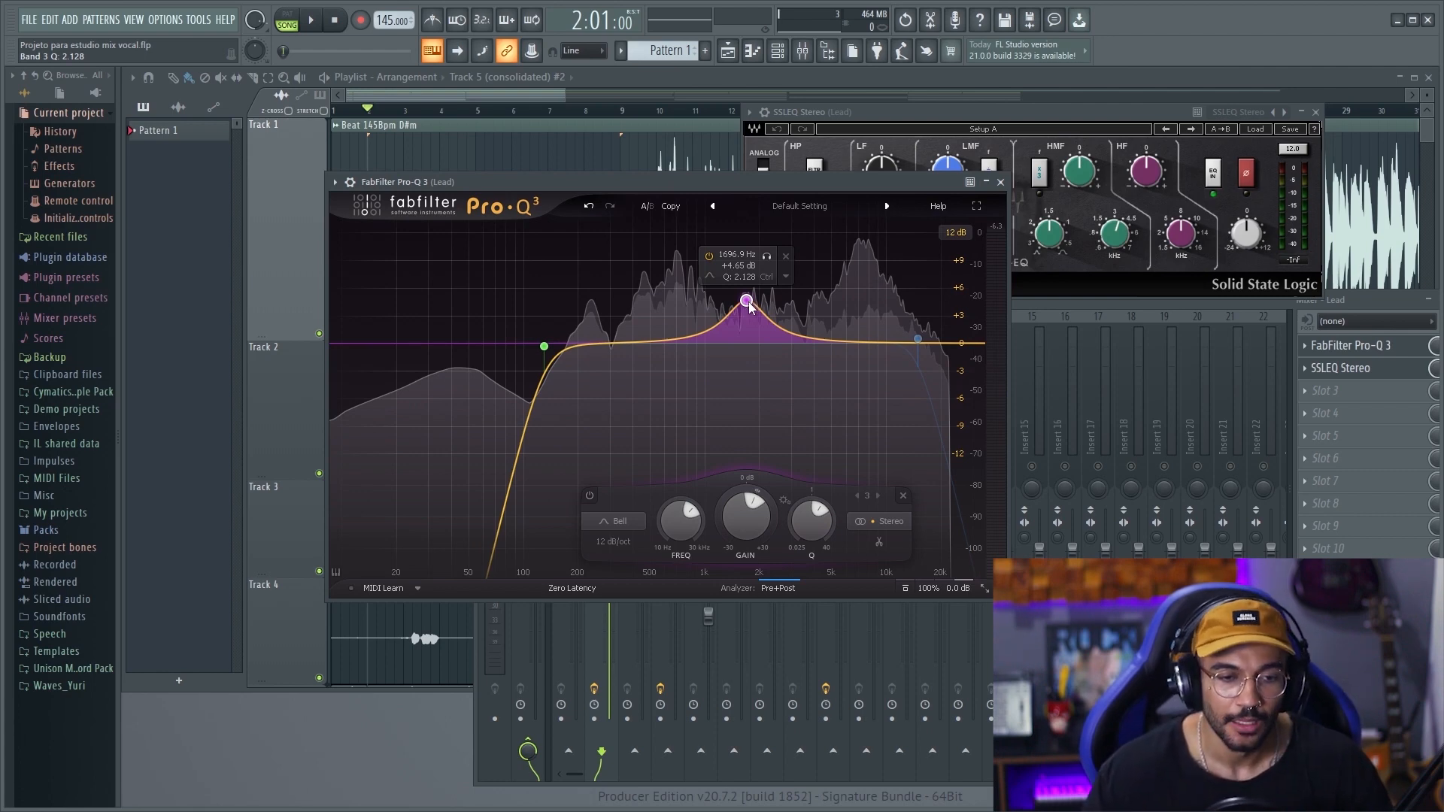
pyautogui.moveTo(749, 307)
pyautogui.mouseDown()
pyautogui.moveTo(752, 350)
pyautogui.moveTo(748, 314)
pyautogui.moveTo(694, 325)
pyautogui.moveTo(744, 319)
pyautogui.mouseUp()
pyautogui.moveTo(810, 520); pyautogui.dragTo(809, 545)
pyautogui.moveTo(741, 320); pyautogui.dragTo(741, 322)
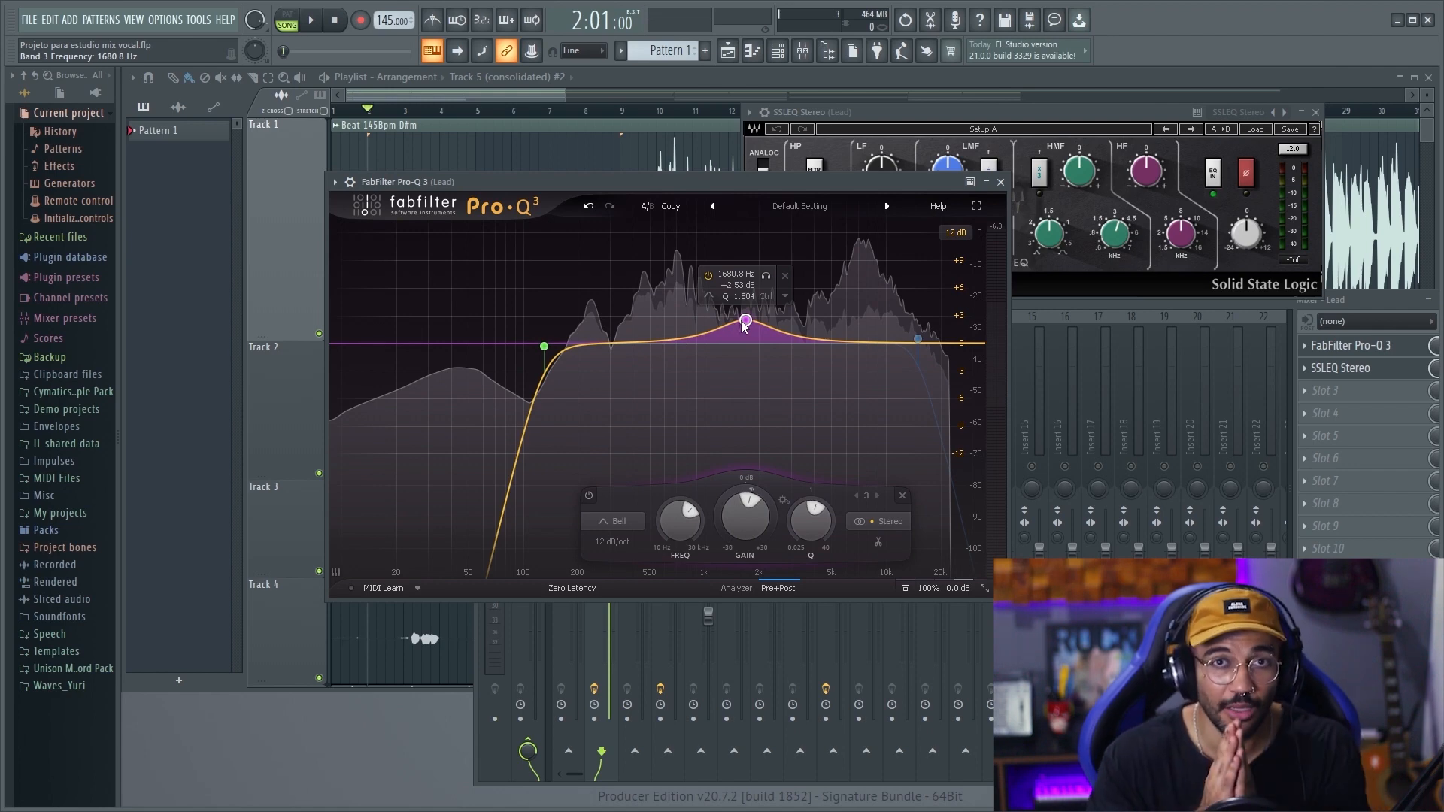
# Narrow the mid bell to a Q of about 13, widen it to about 1.44, and place it at about 1730 Hz, +2.9 dB.
pyautogui.moveTo(810, 527); pyautogui.dragTo(793, 449)
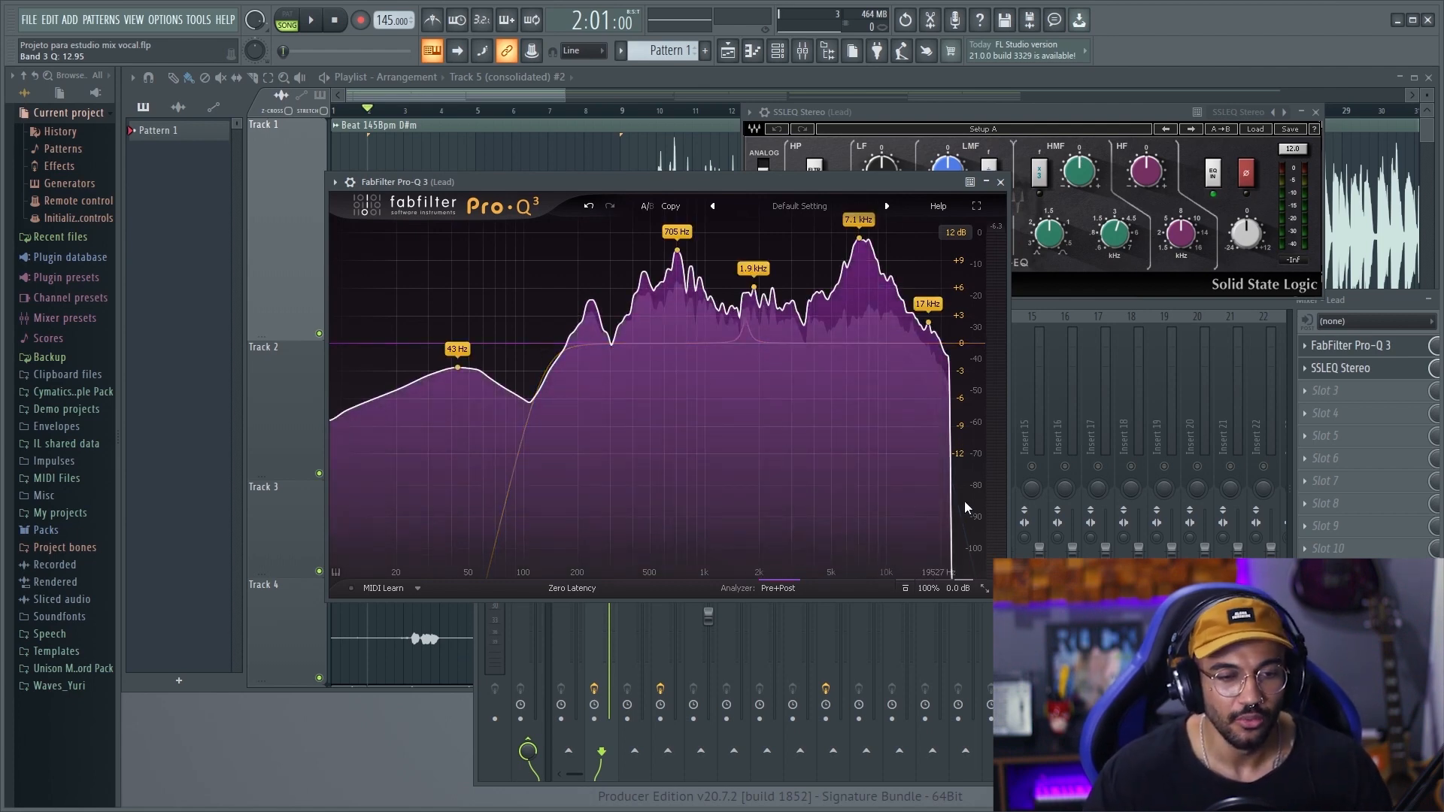
pyautogui.moveTo(740, 439)
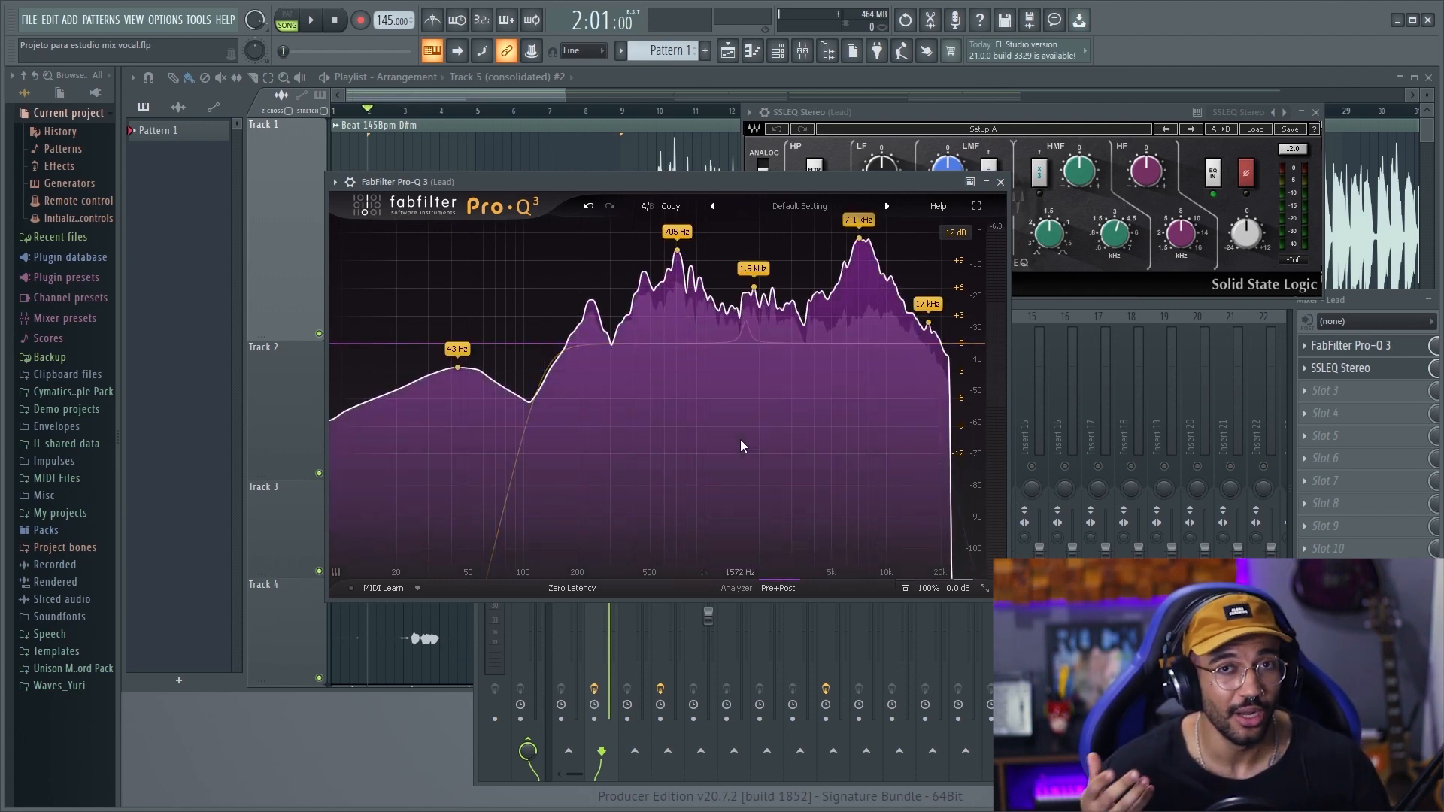
pyautogui.moveTo(804, 515)
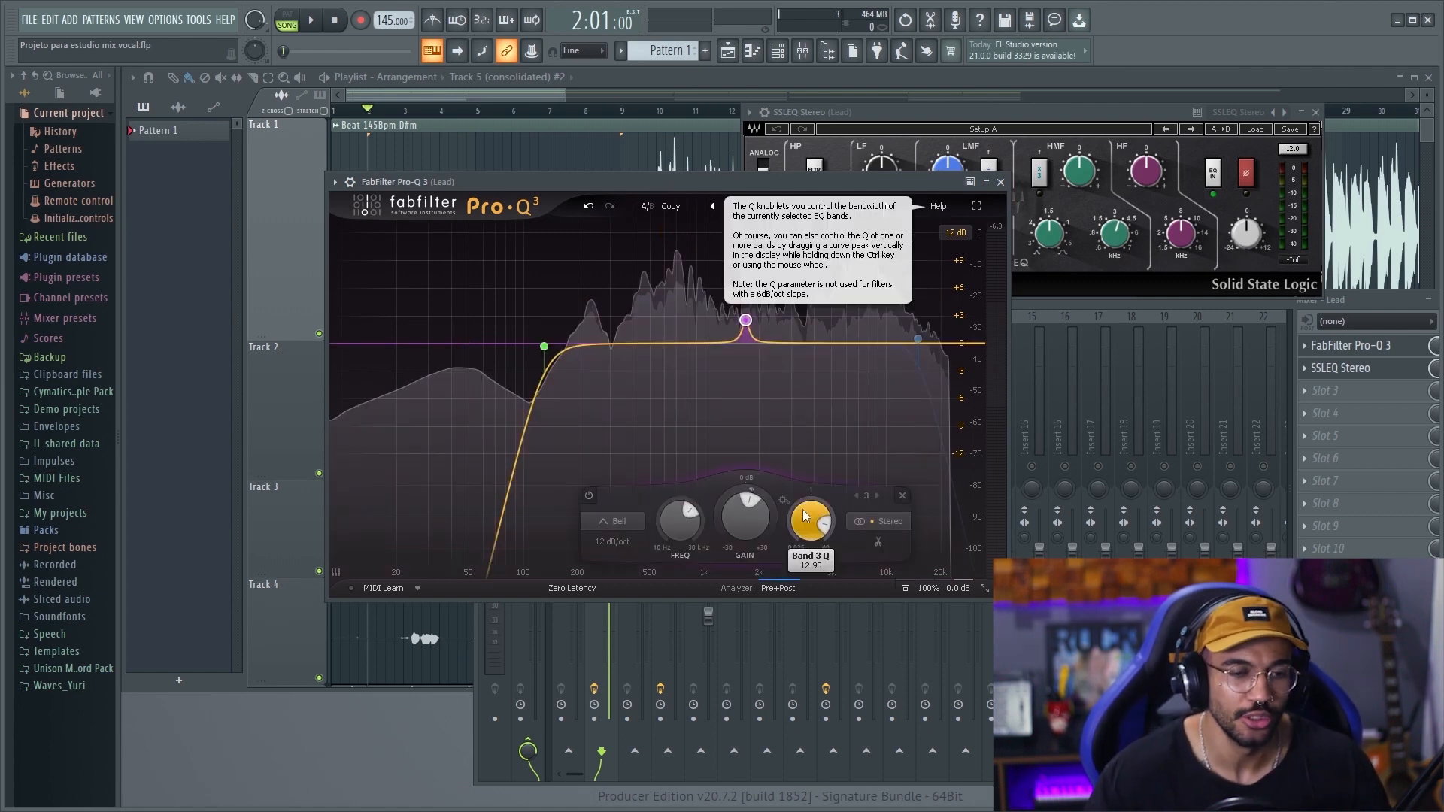
pyautogui.moveTo(802, 528); pyautogui.dragTo(832, 612)
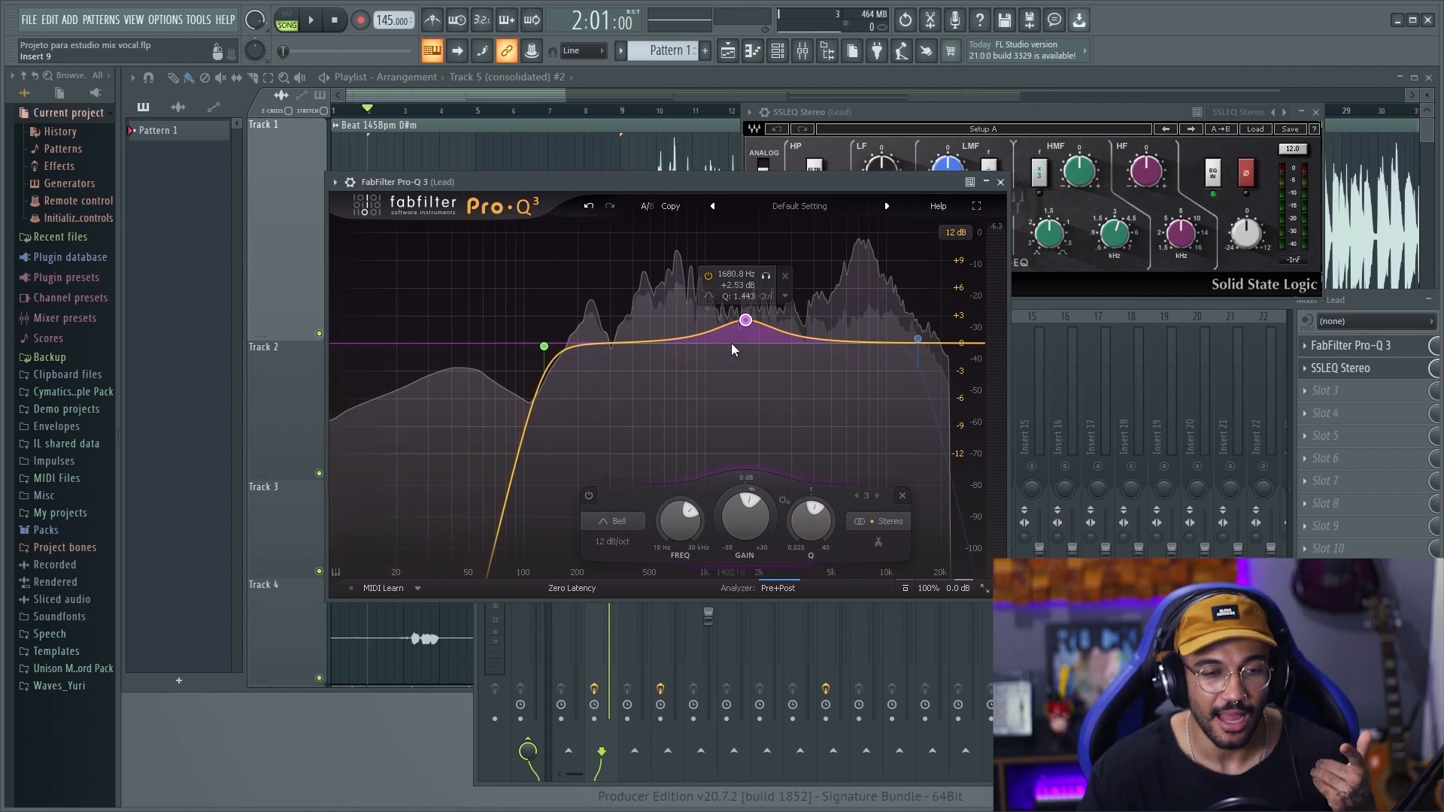
pyautogui.moveTo(749, 325); pyautogui.dragTo(753, 324)
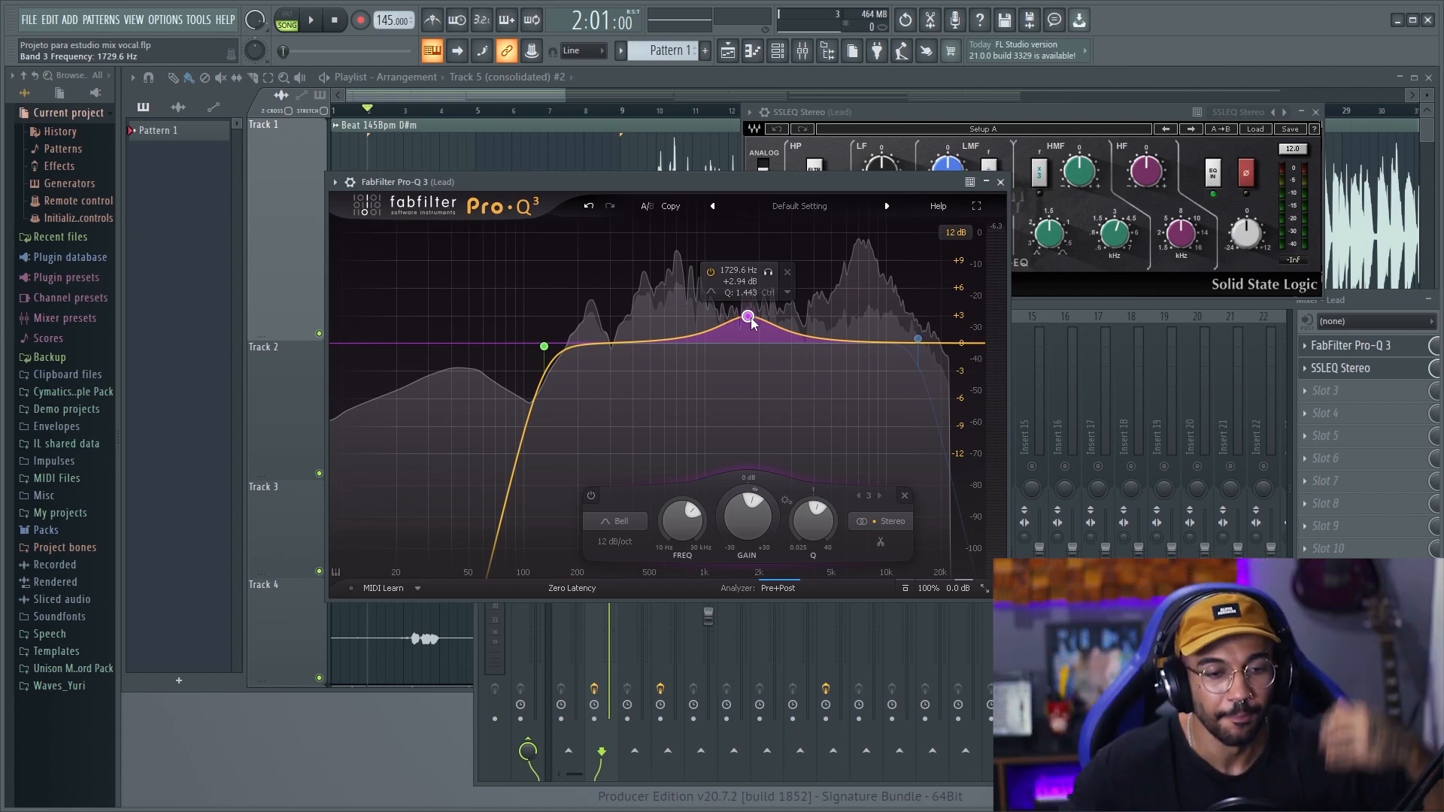
# Add a narrow bell cut in the low mids at about 450 Hz with -3.8 dB gain and a Q of about 21.
pyautogui.moveTo(619, 345); pyautogui.dragTo(637, 380)
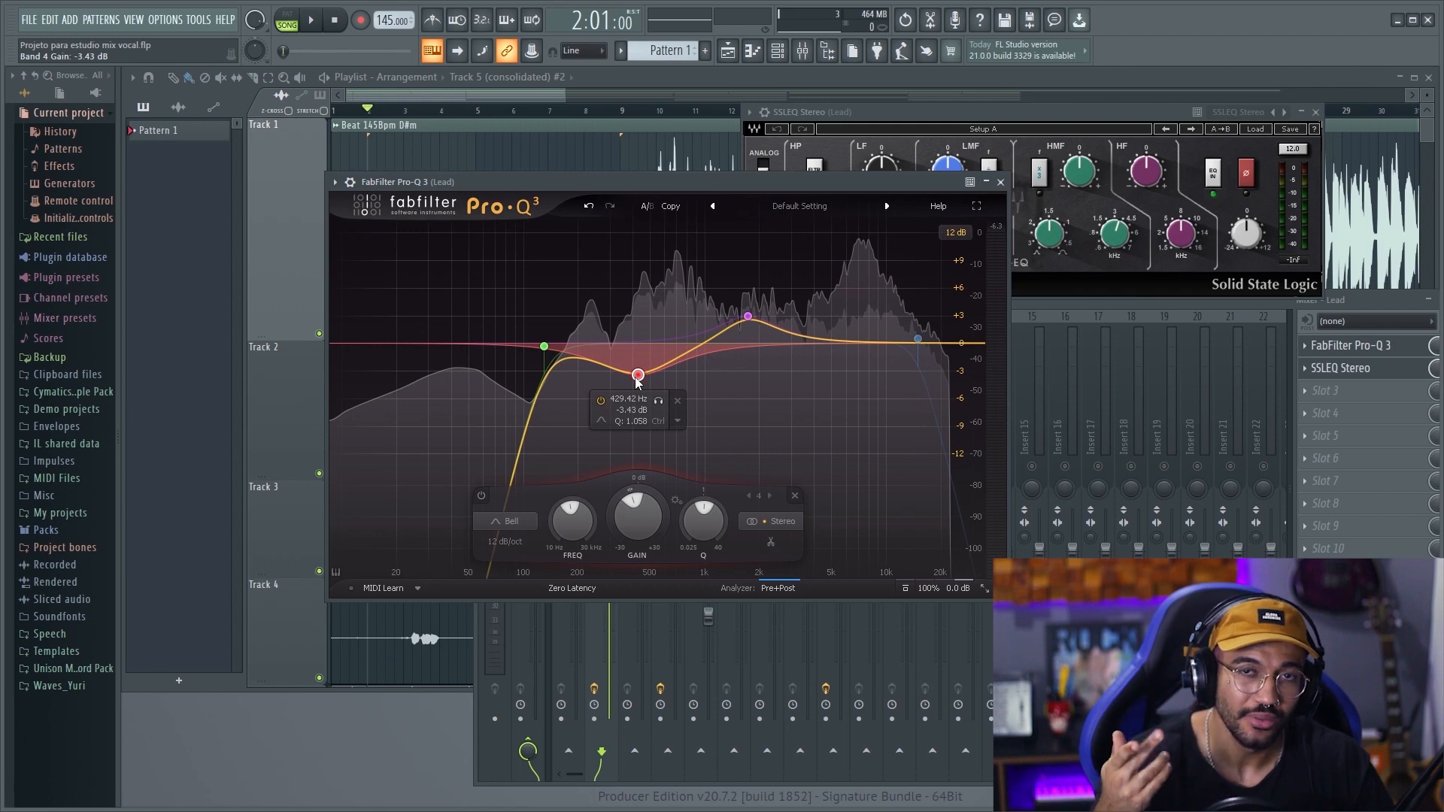
pyautogui.moveTo(703, 521); pyautogui.dragTo(694, 432)
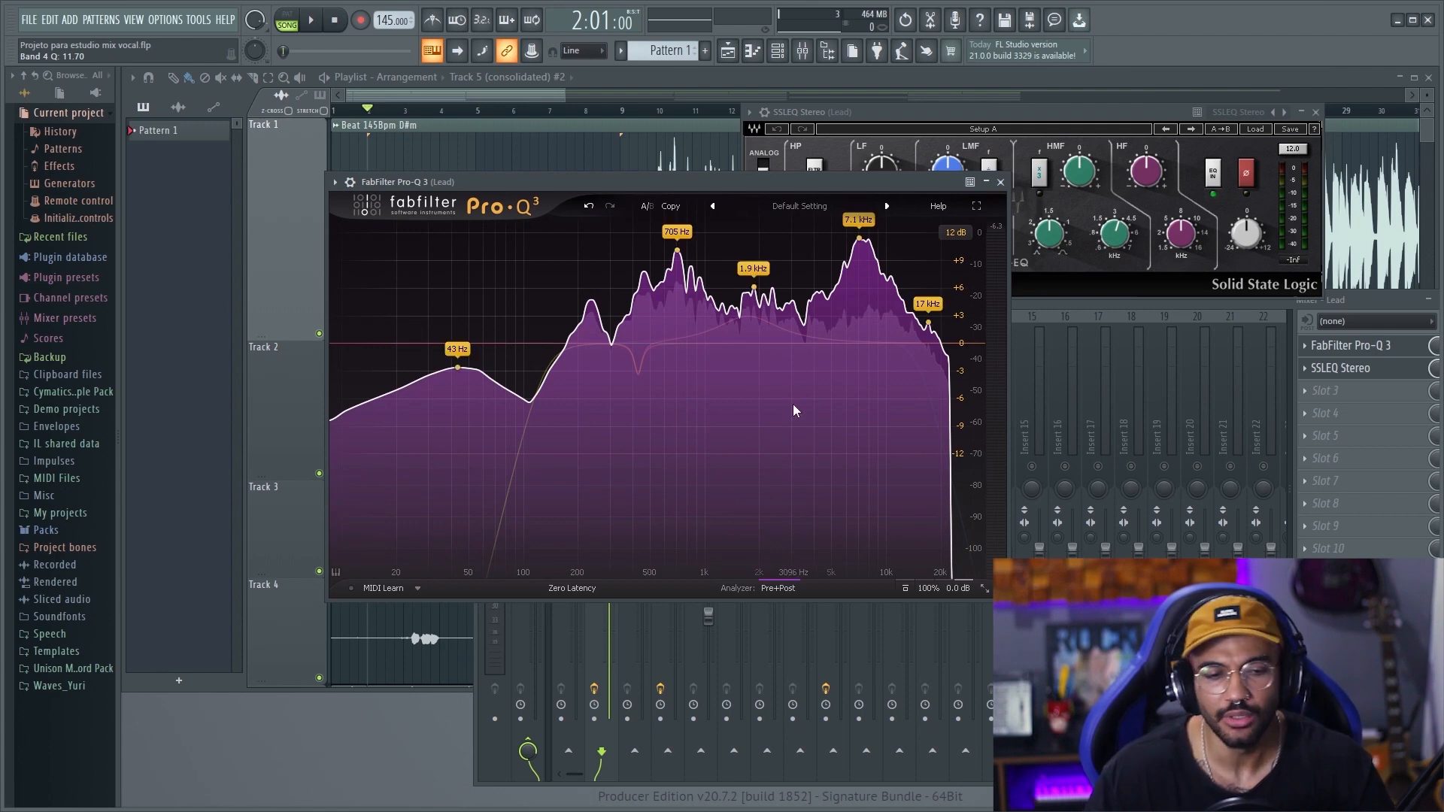
pyautogui.moveTo(647, 373)
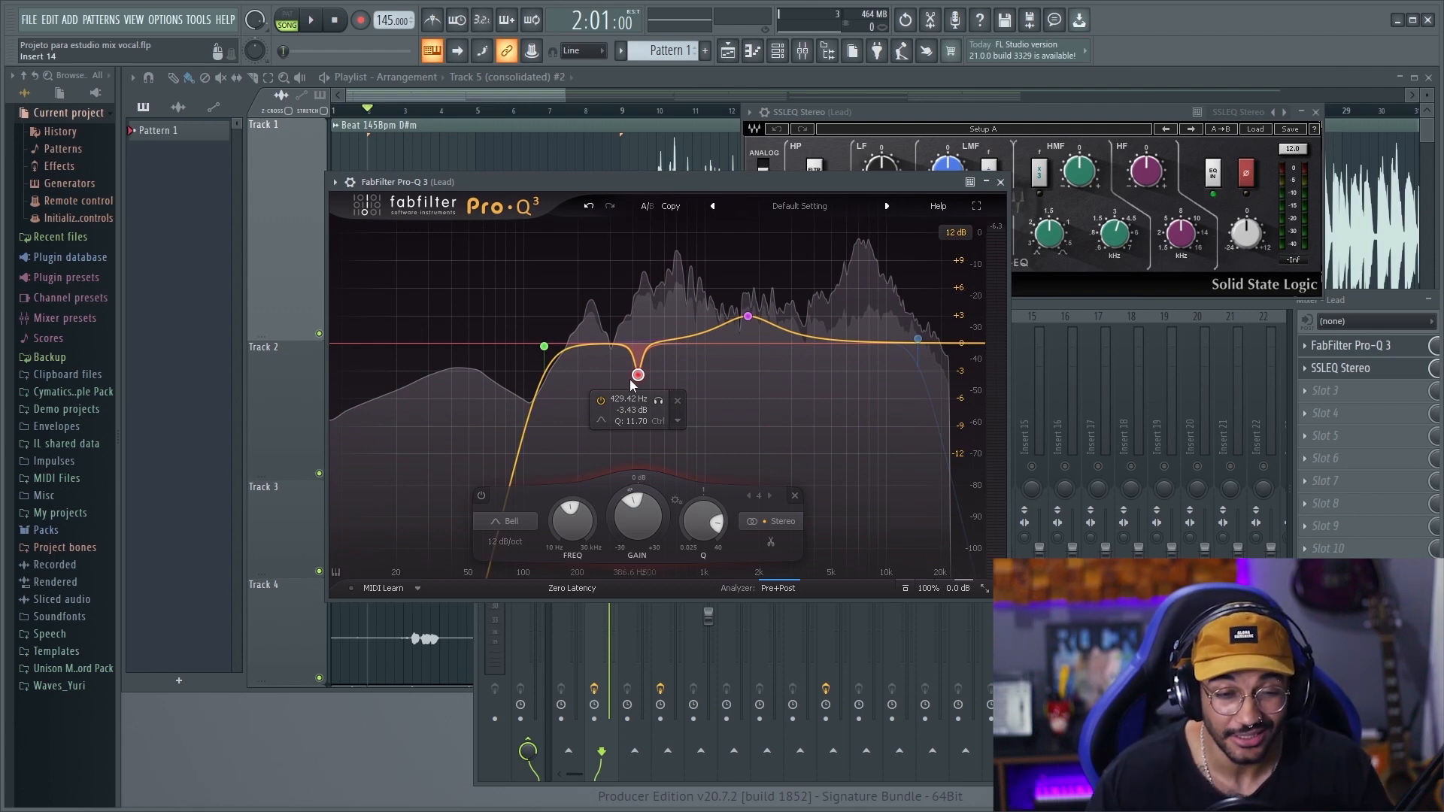
pyautogui.moveTo(637, 375)
pyautogui.mouseDown()
pyautogui.moveTo(640, 258)
pyautogui.moveTo(643, 377)
pyautogui.mouseUp()
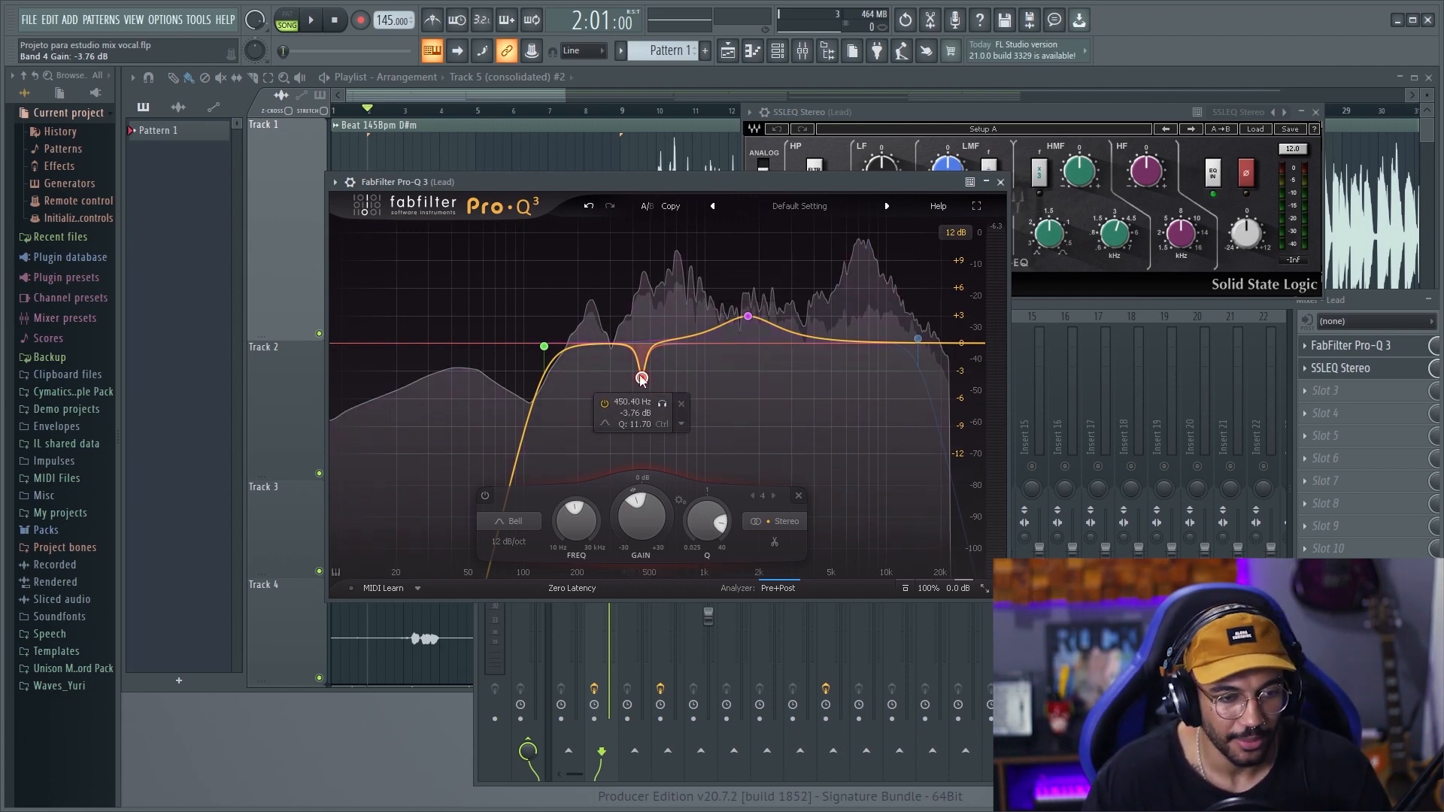
pyautogui.moveTo(707, 524); pyautogui.dragTo(706, 494)
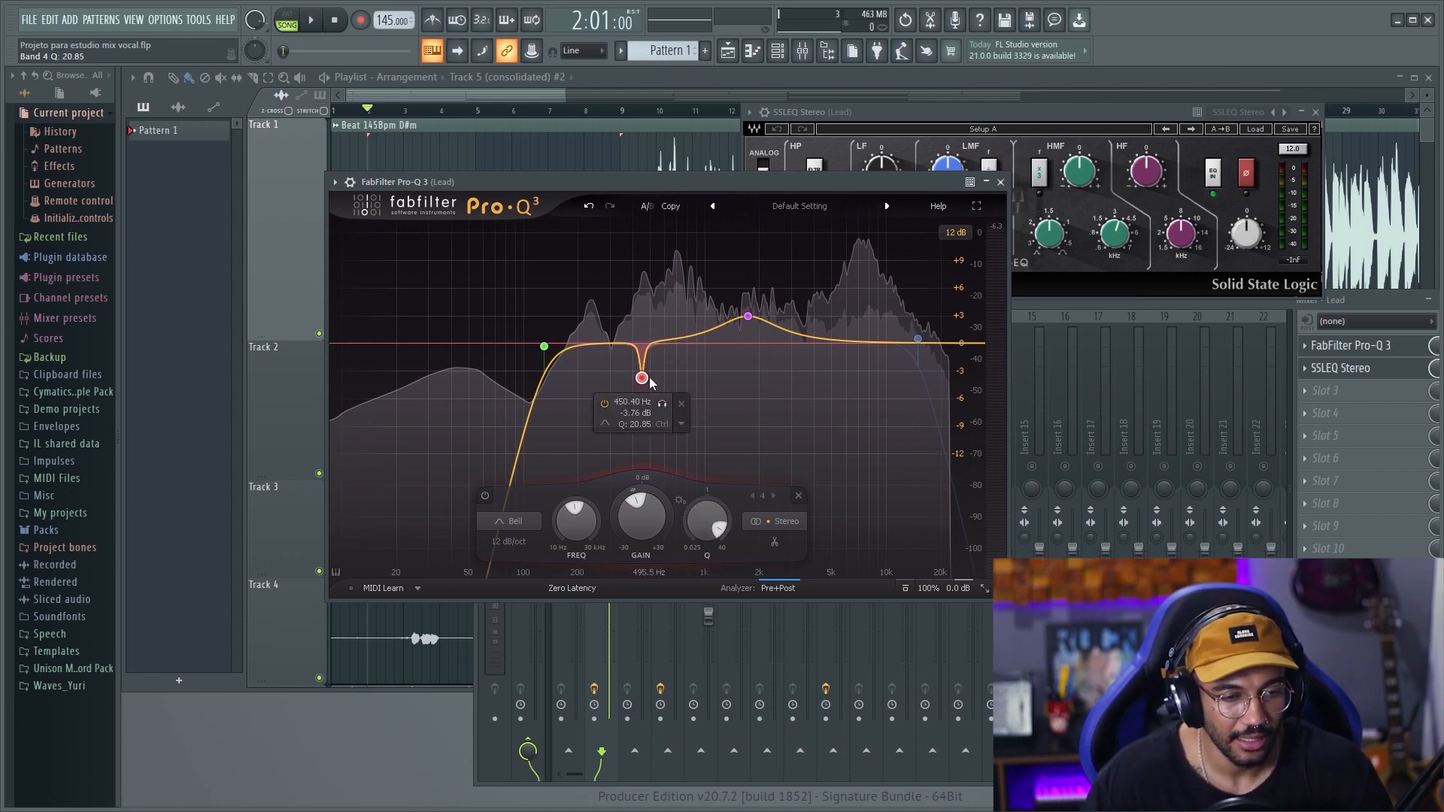
# Add a second narrow cut at about 705 Hz with -4 dB gain and Q about 14, and bypass both narrow cuts.
pyautogui.moveTo(657, 342); pyautogui.dragTo(677, 310)
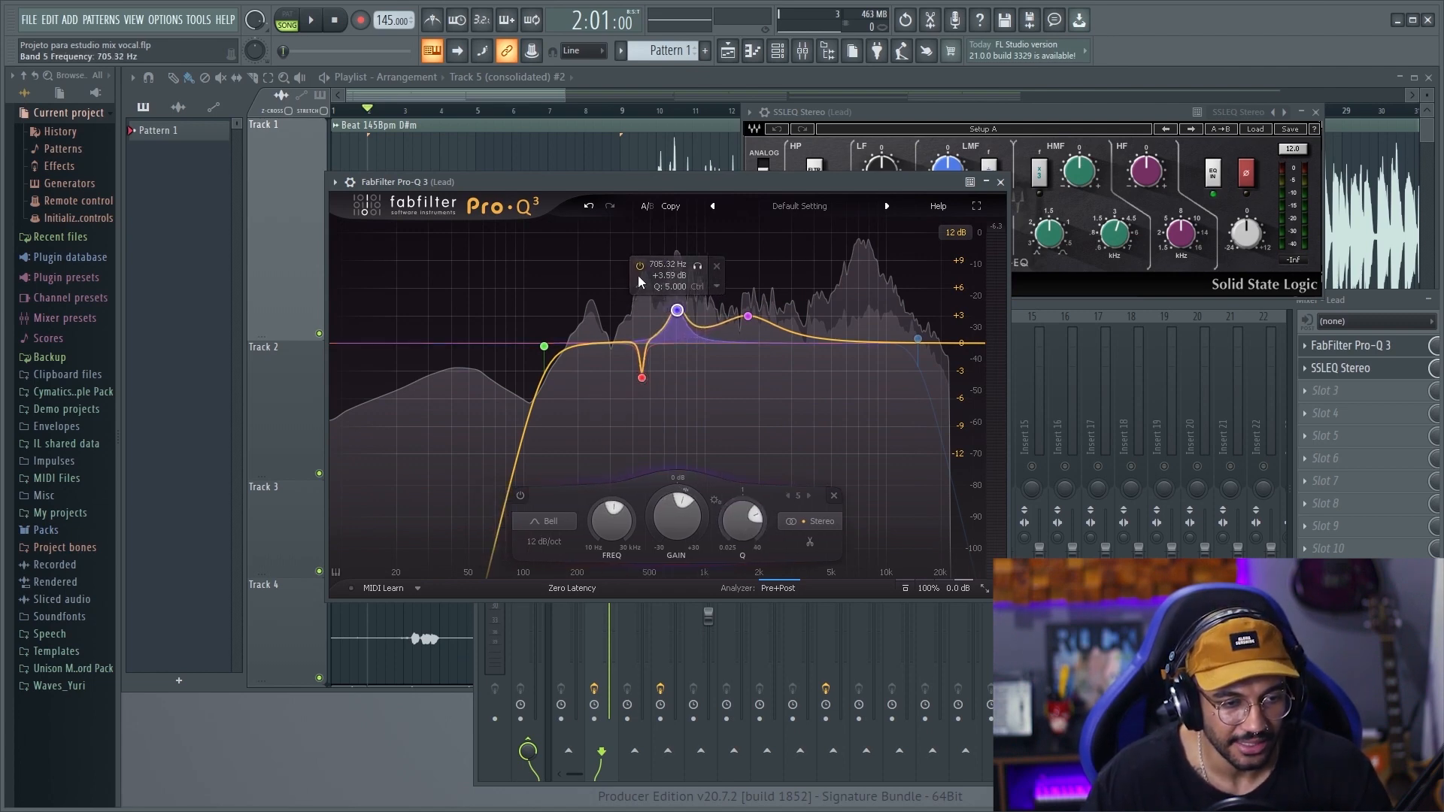
pyautogui.moveTo(733, 486); pyautogui.dragTo(948, 475)
pyautogui.moveTo(698, 522); pyautogui.dragTo(683, 597)
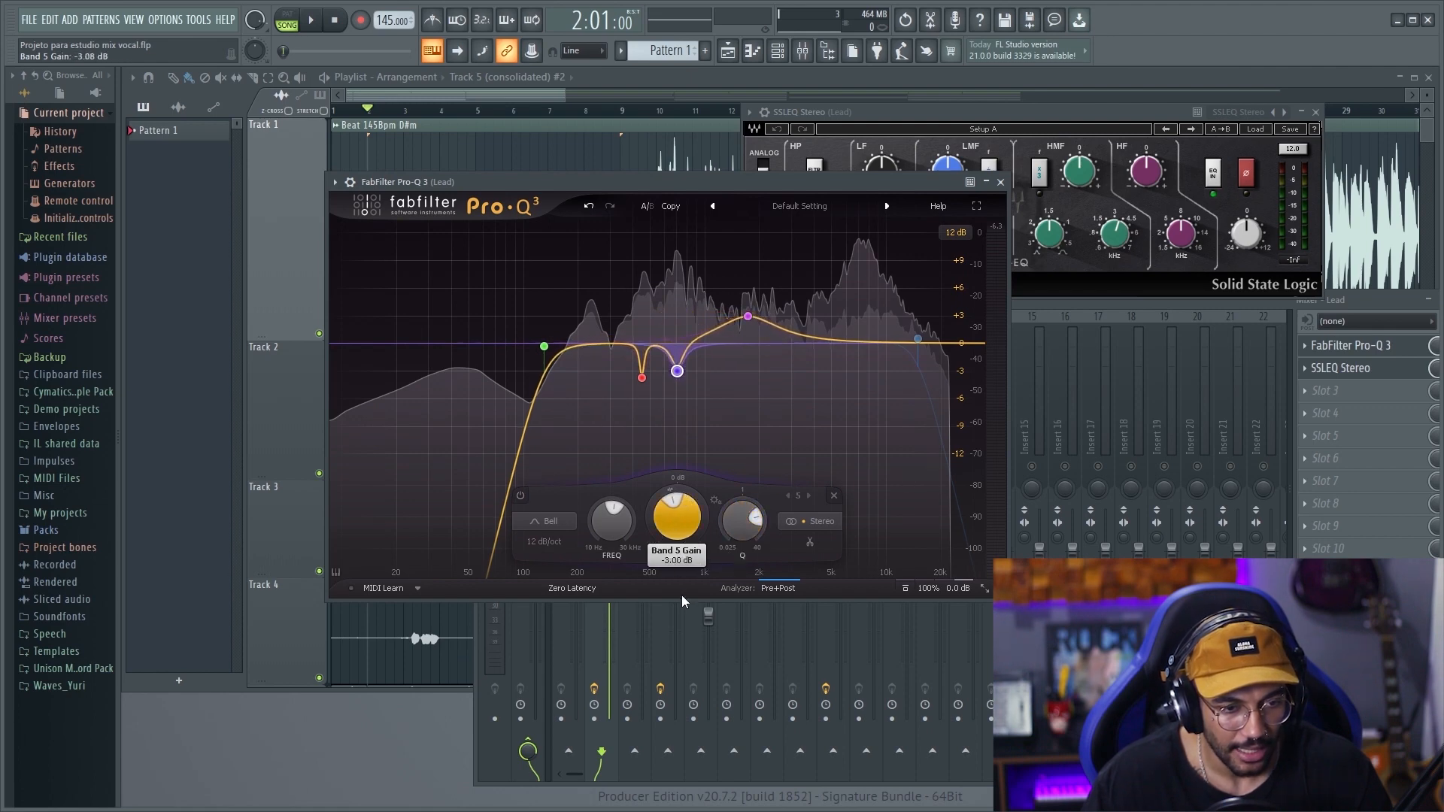
pyautogui.moveTo(677, 383)
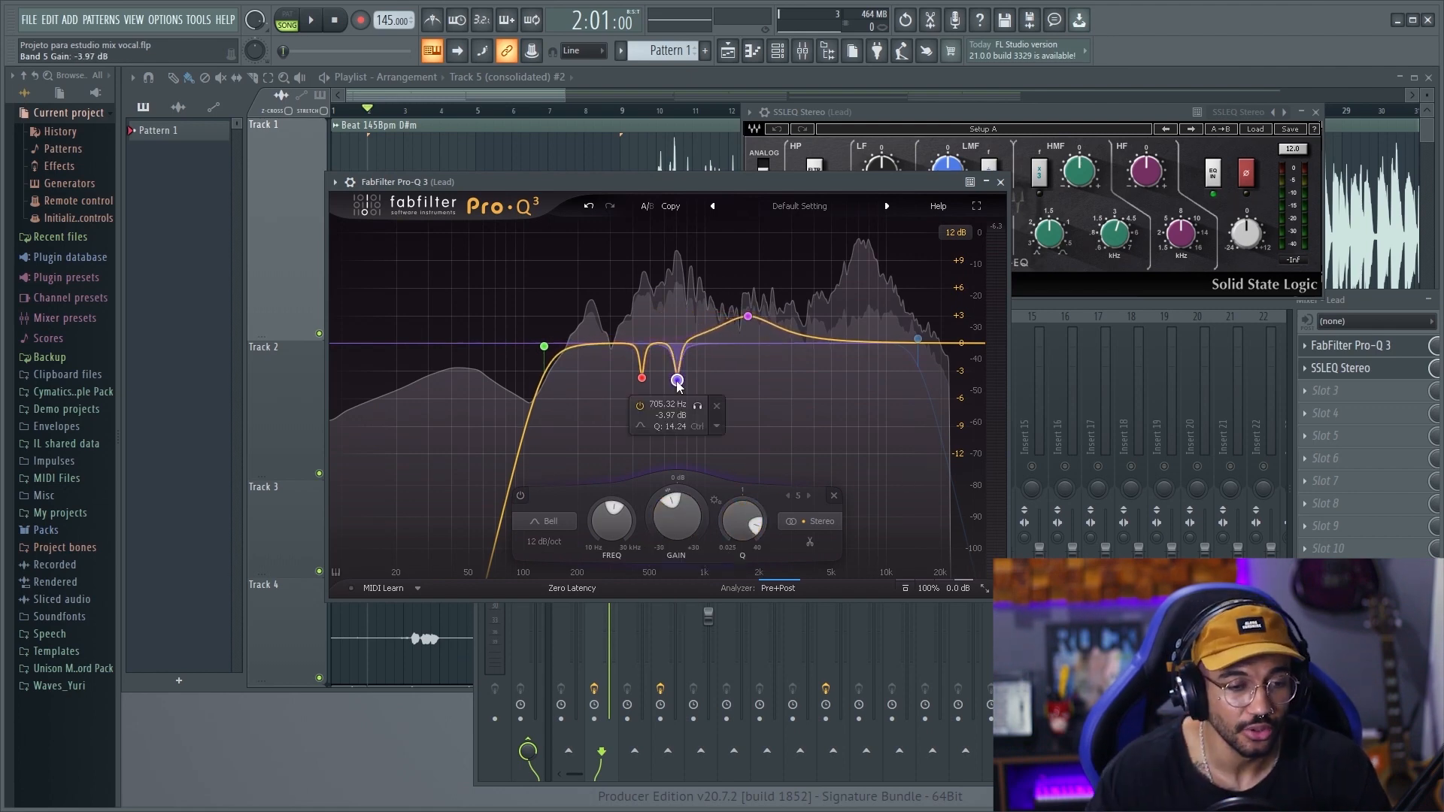
pyautogui.click(667, 348)
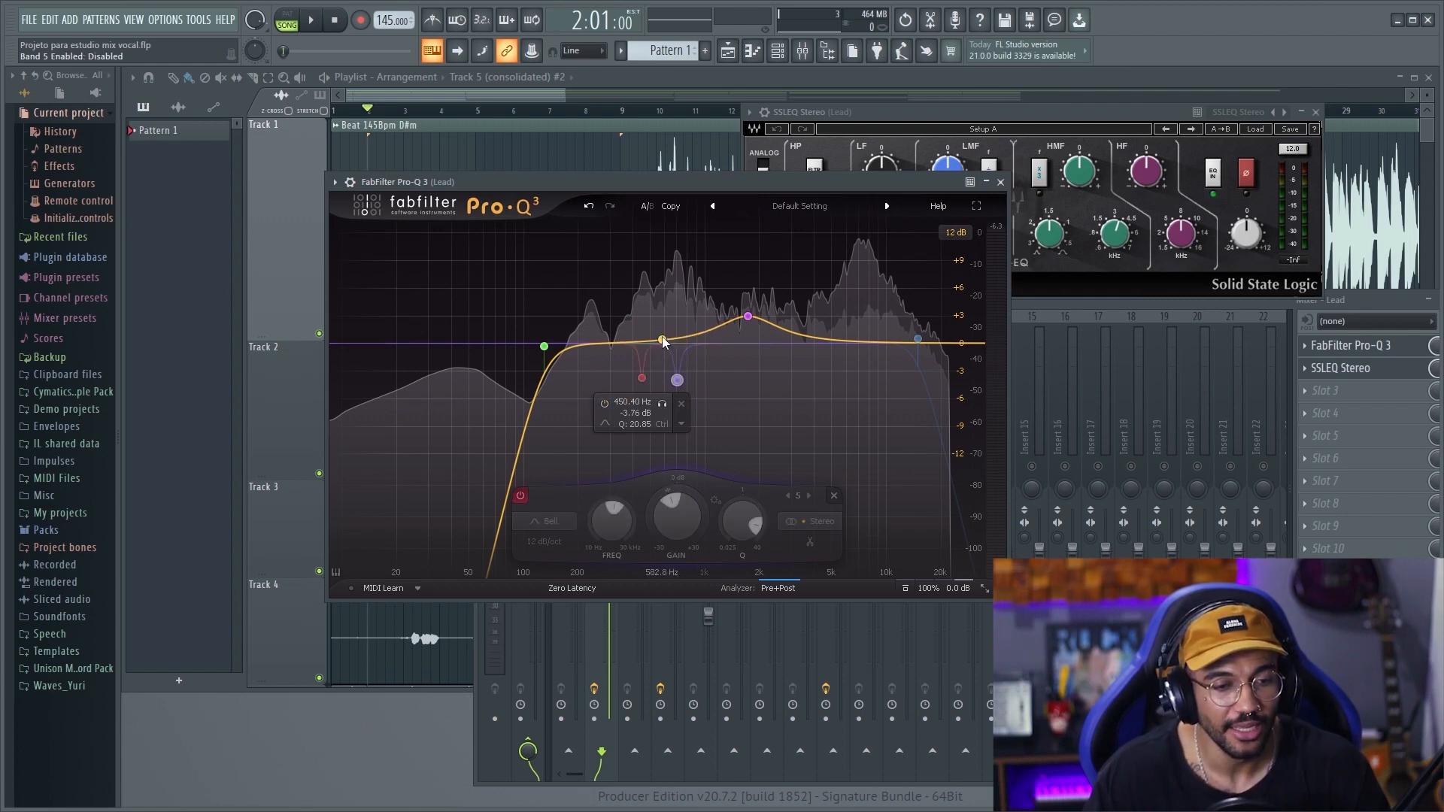
# Try a broad bell cut with a Q of about 1.17 between the two narrow cuts, and bypass the 1.7 kHz boost.
pyautogui.moveTo(665, 345); pyautogui.dragTo(663, 379)
pyautogui.moveTo(725, 525); pyautogui.dragTo(748, 579)
pyautogui.moveTo(662, 384)
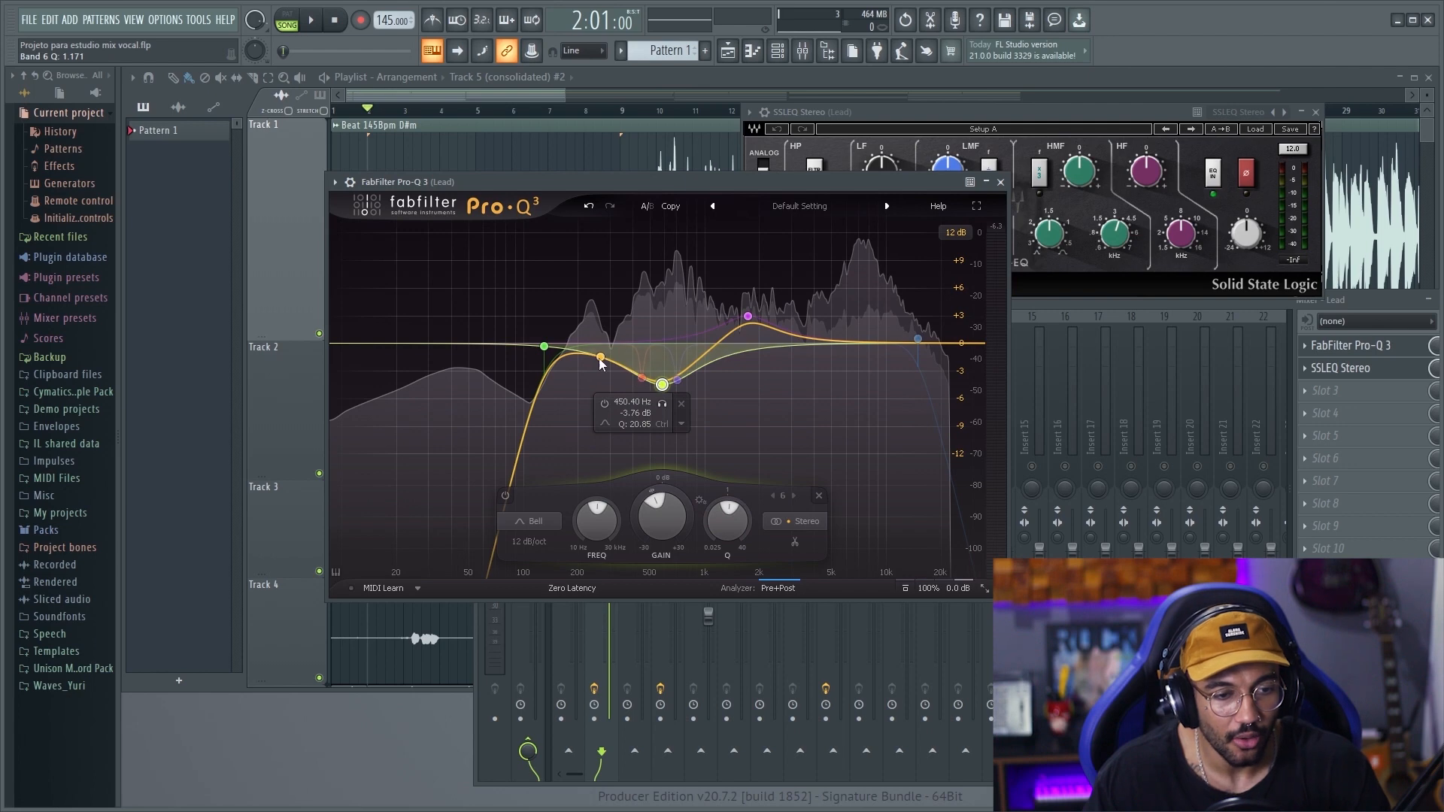
pyautogui.doubleClick(721, 358)
pyautogui.moveTo(646, 367)
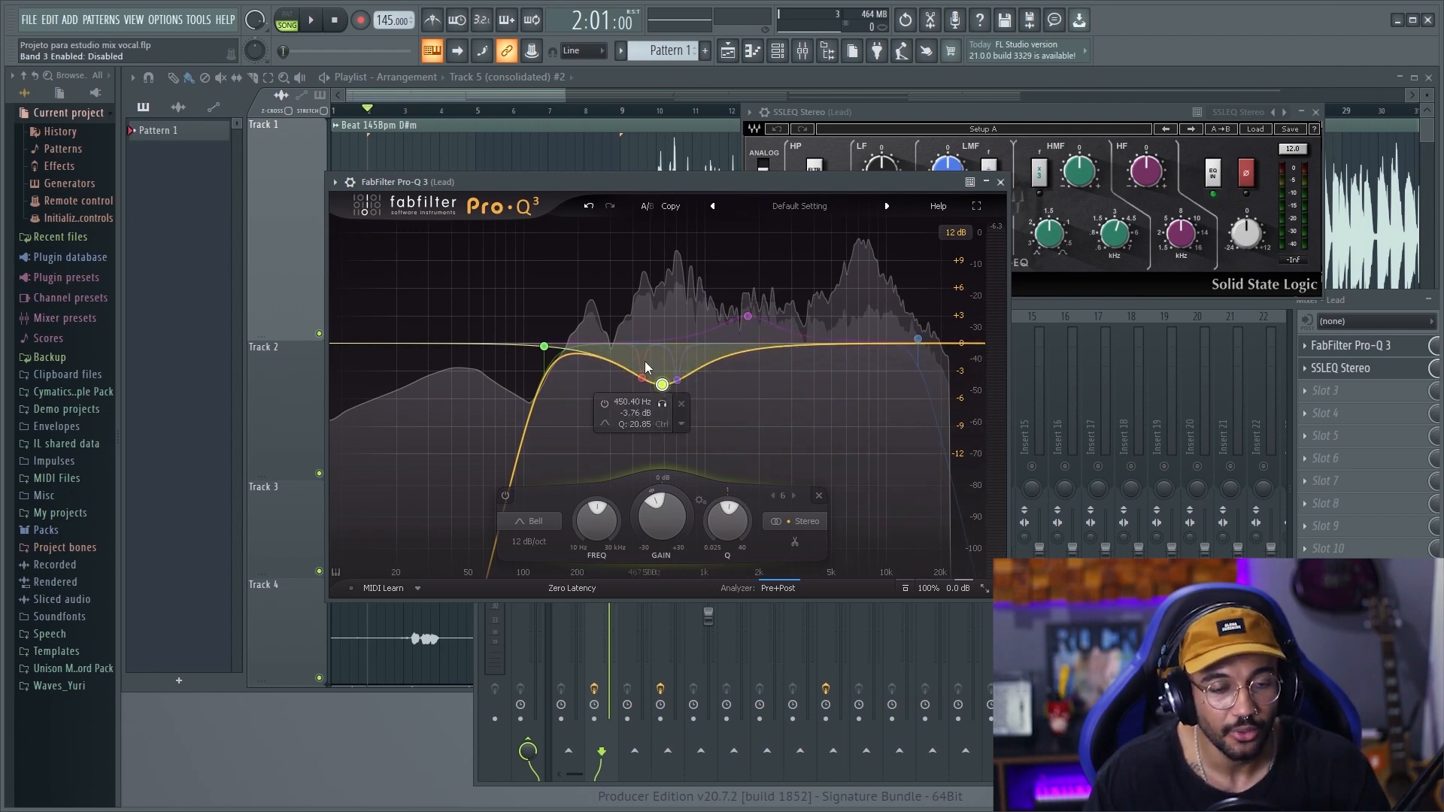
pyautogui.moveTo(662, 389)
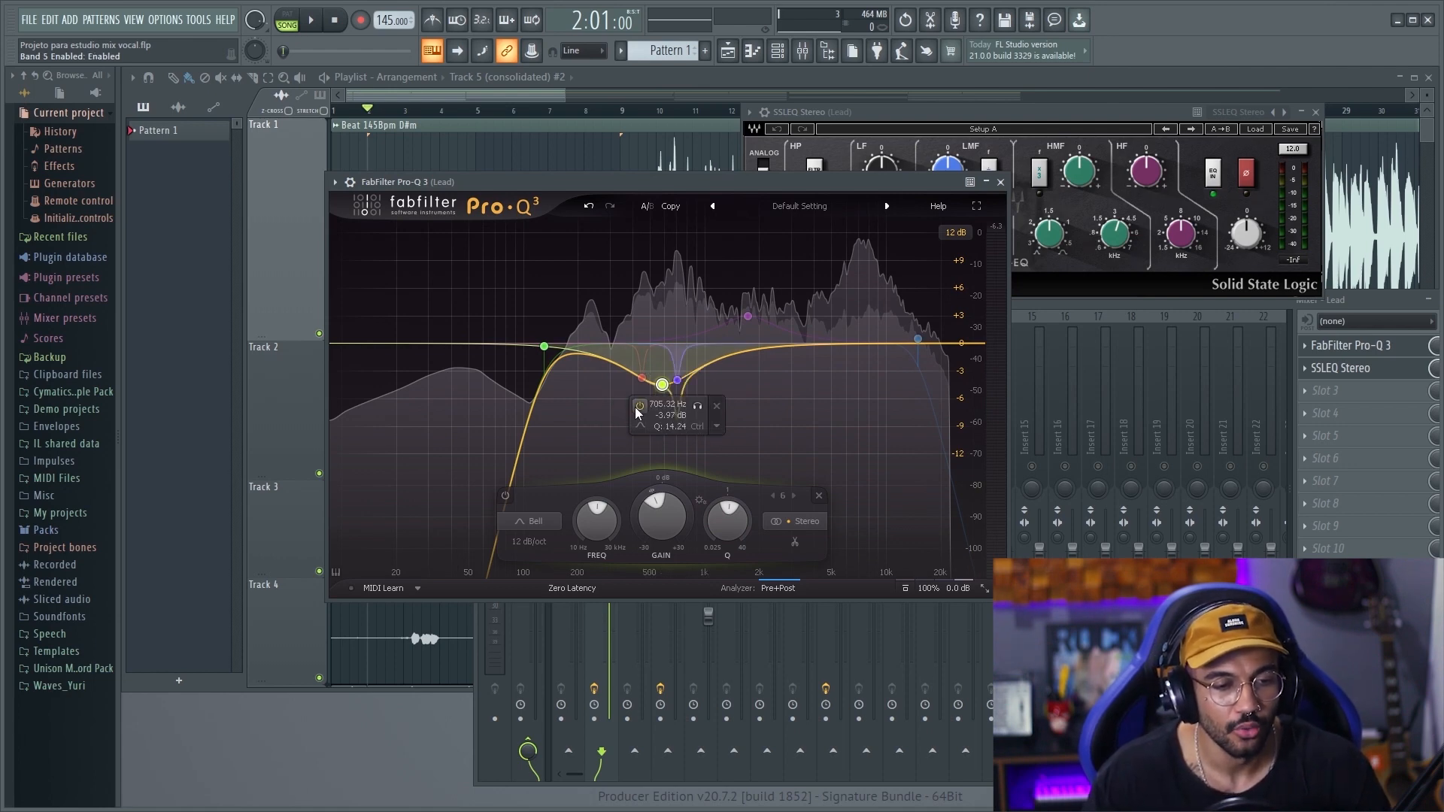
pyautogui.click(699, 413)
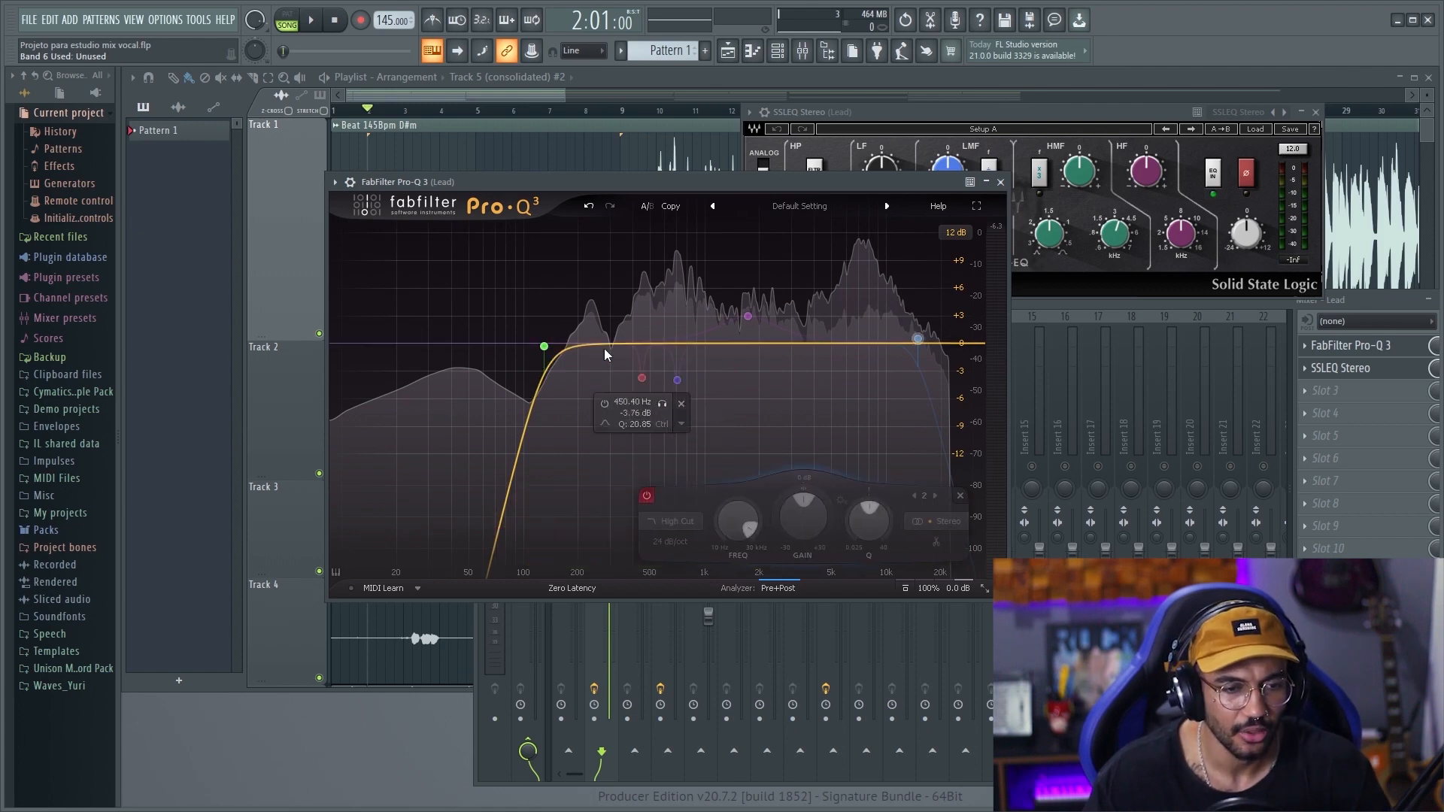
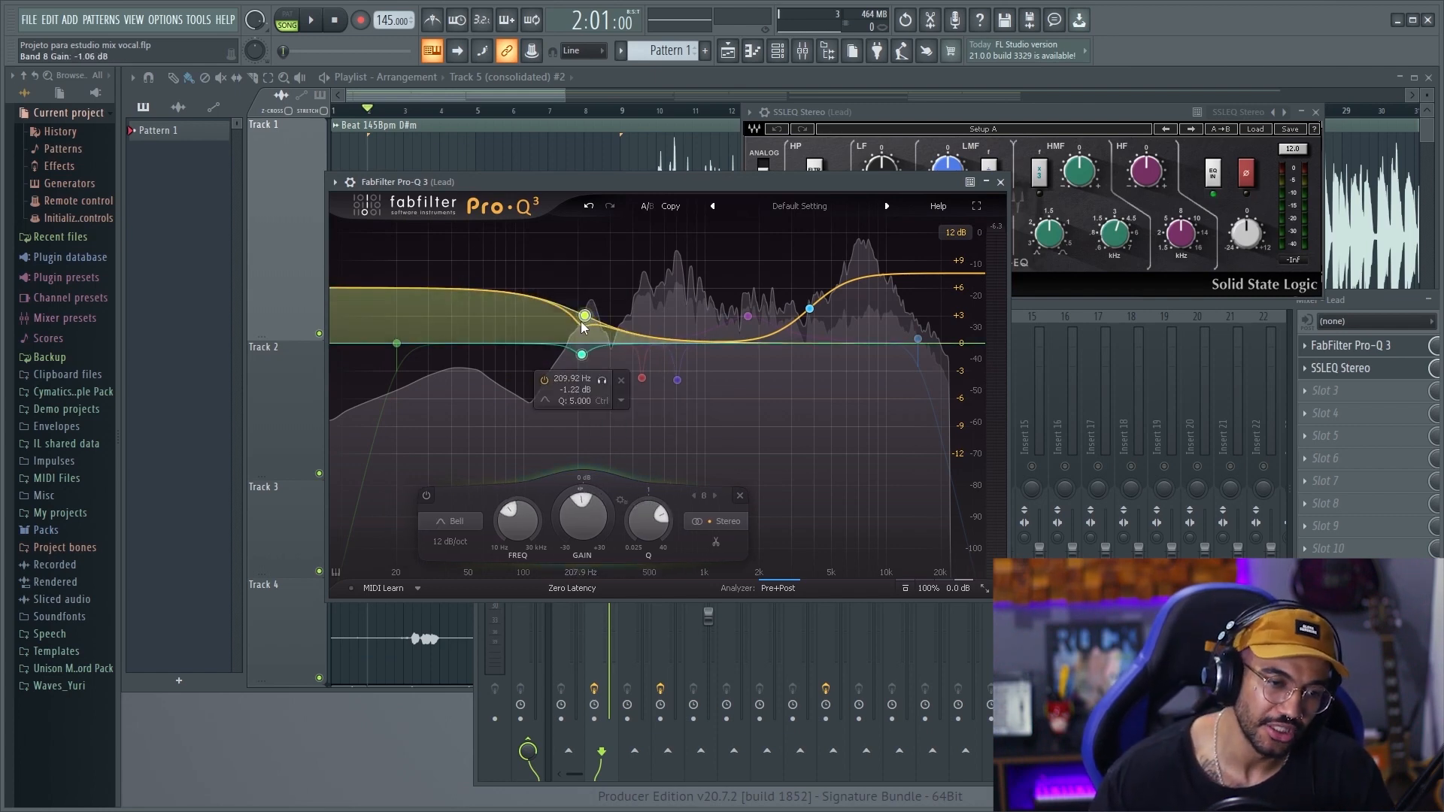
# Remove the bypassed 705 Hz narrow cut and the small bell cut near 210 Hz from the EQ.
pyautogui.click(717, 408)
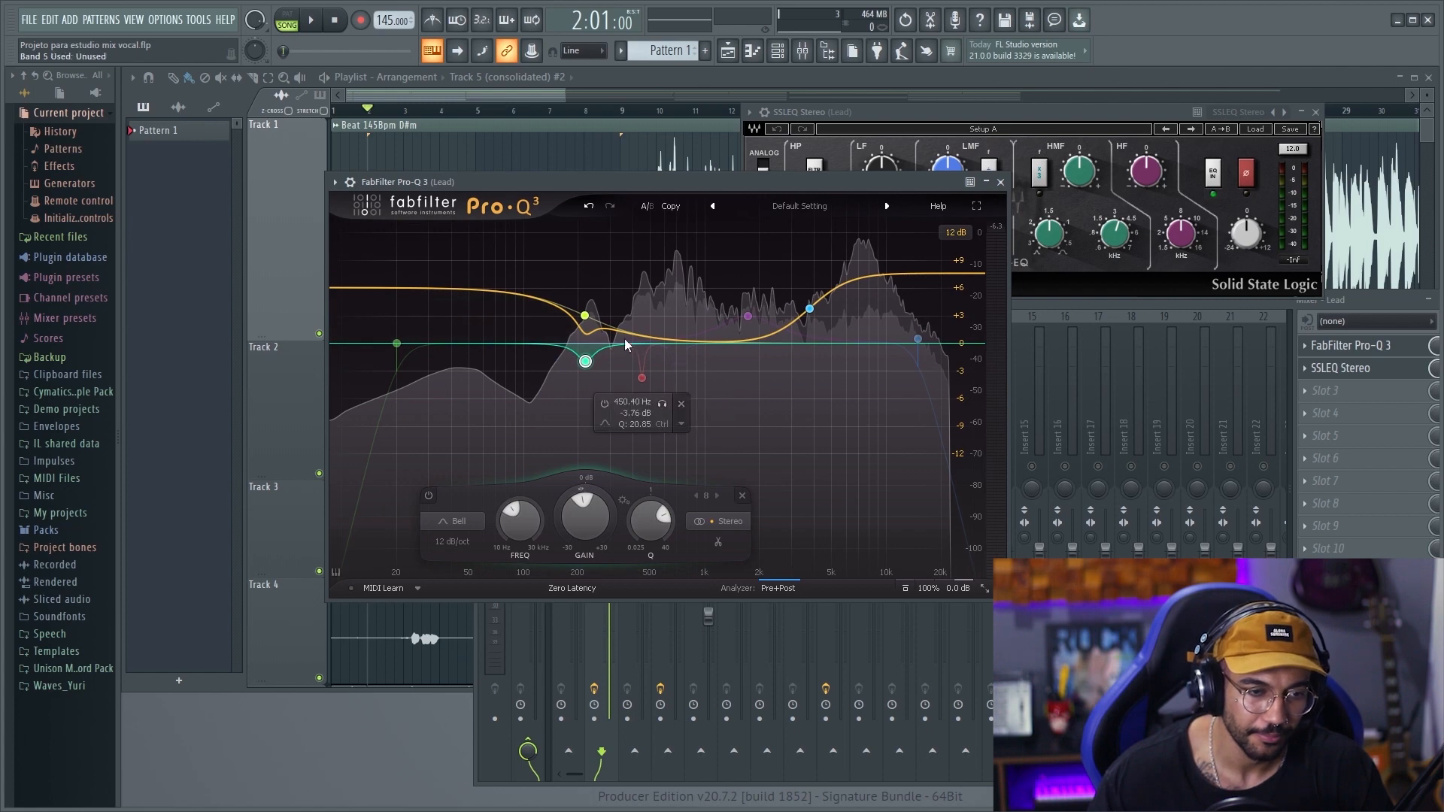
pyautogui.click(627, 386)
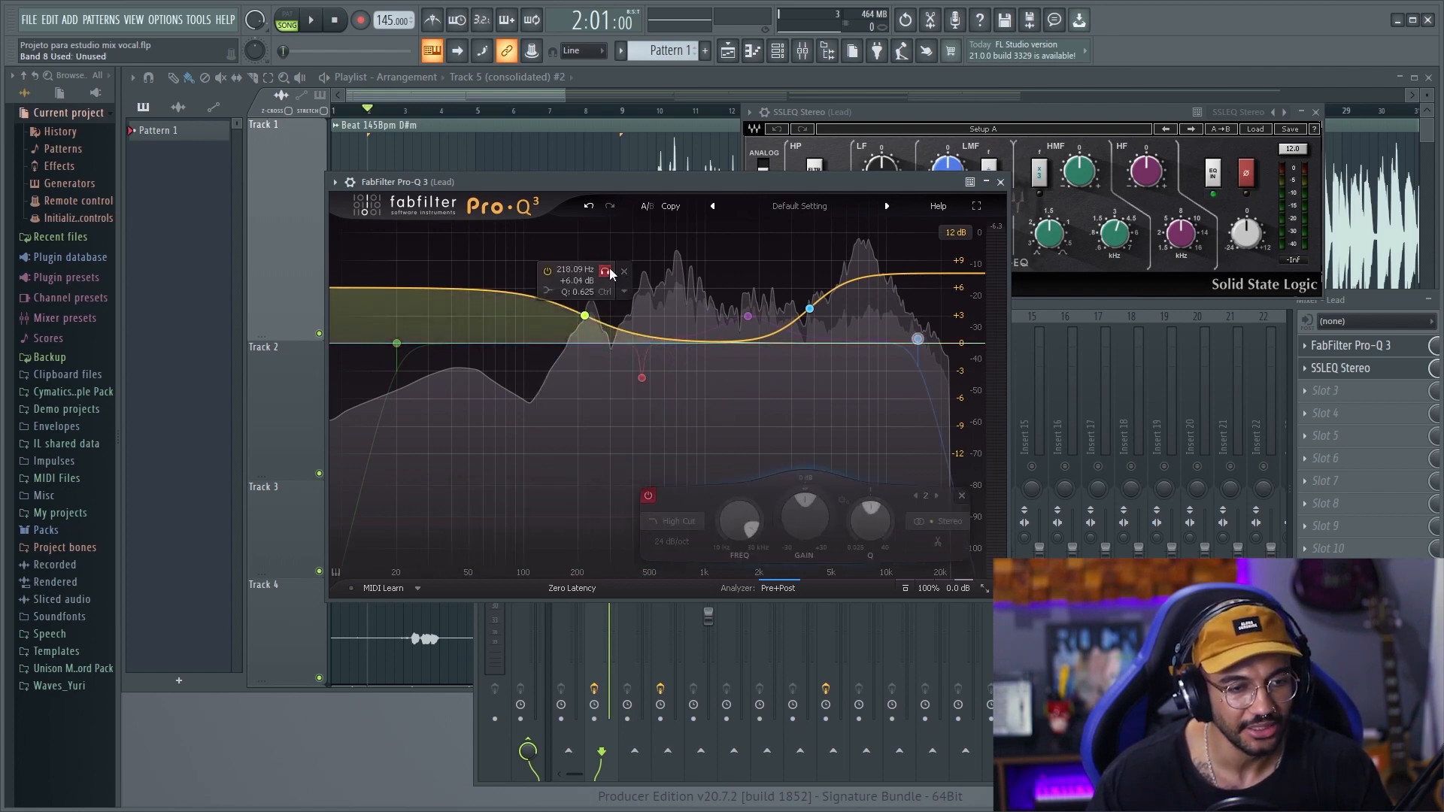
# Move the low shelf down to below 50 Hz and set the high shelf to about 8.5 kHz with +5.8 dB gain.
pyautogui.moveTo(585, 316)
pyautogui.mouseDown()
pyautogui.moveTo(584, 340)
pyautogui.moveTo(569, 314)
pyautogui.mouseUp()
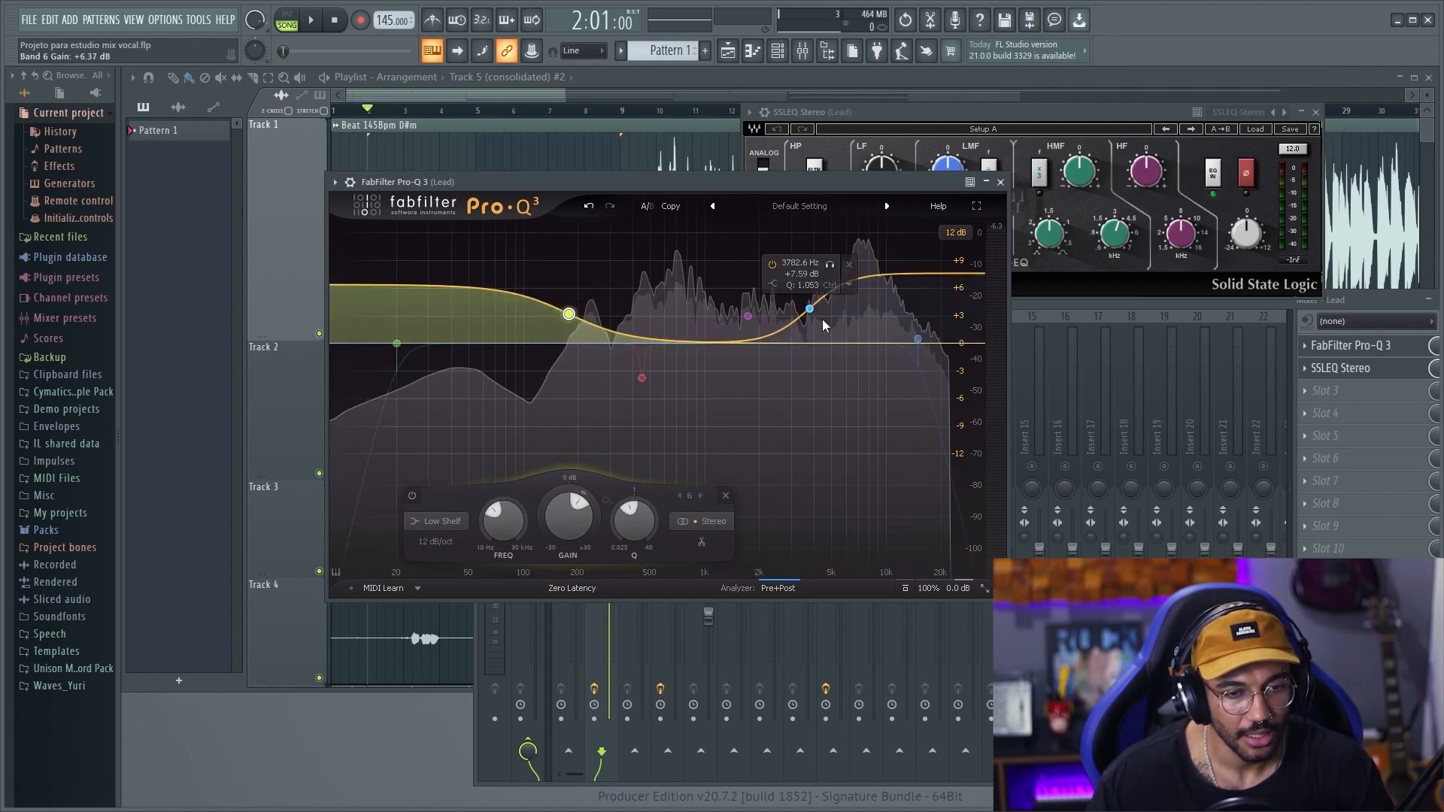
pyautogui.moveTo(807, 313); pyautogui.dragTo(894, 305)
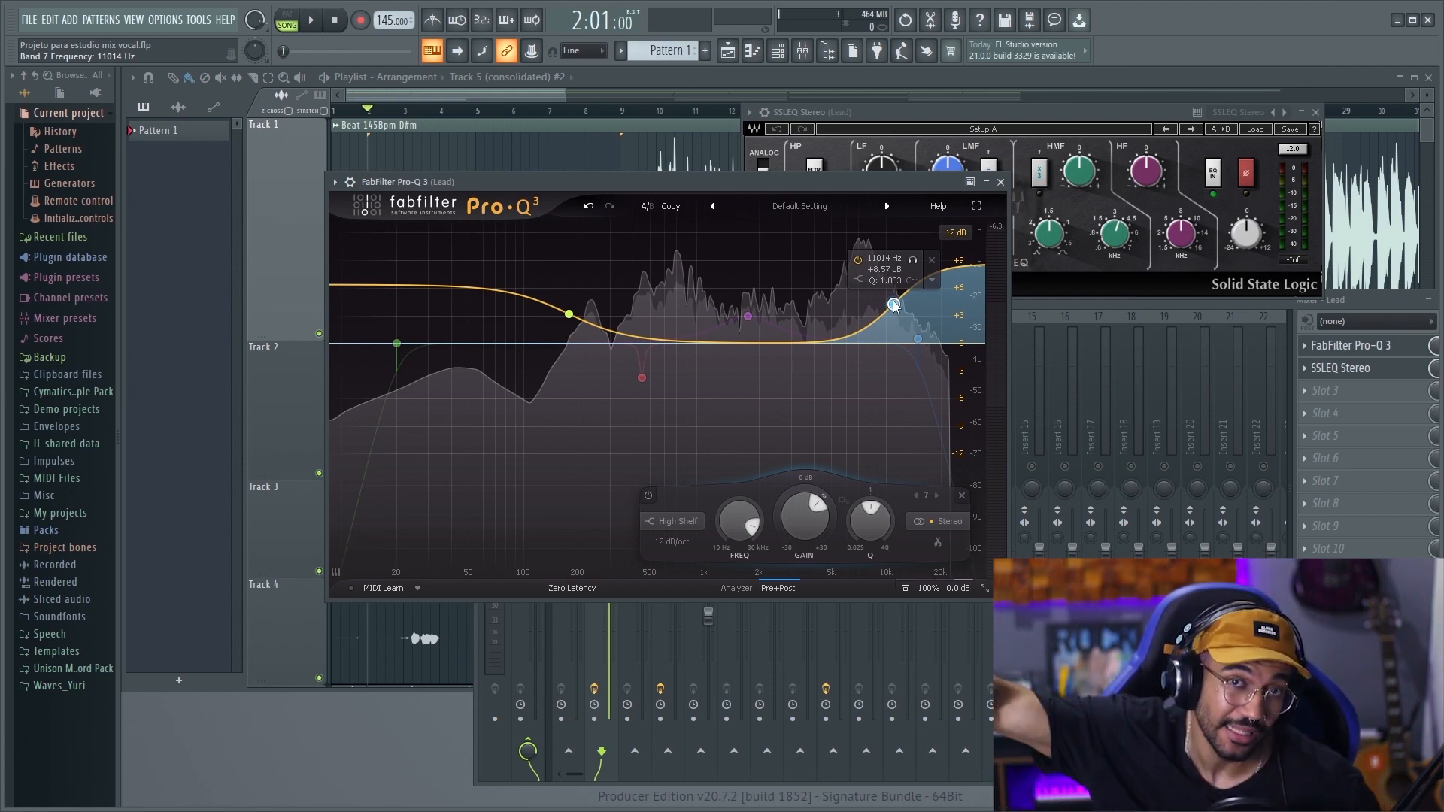
pyautogui.moveTo(894, 303); pyautogui.dragTo(893, 294)
pyautogui.moveTo(570, 314); pyautogui.dragTo(519, 311)
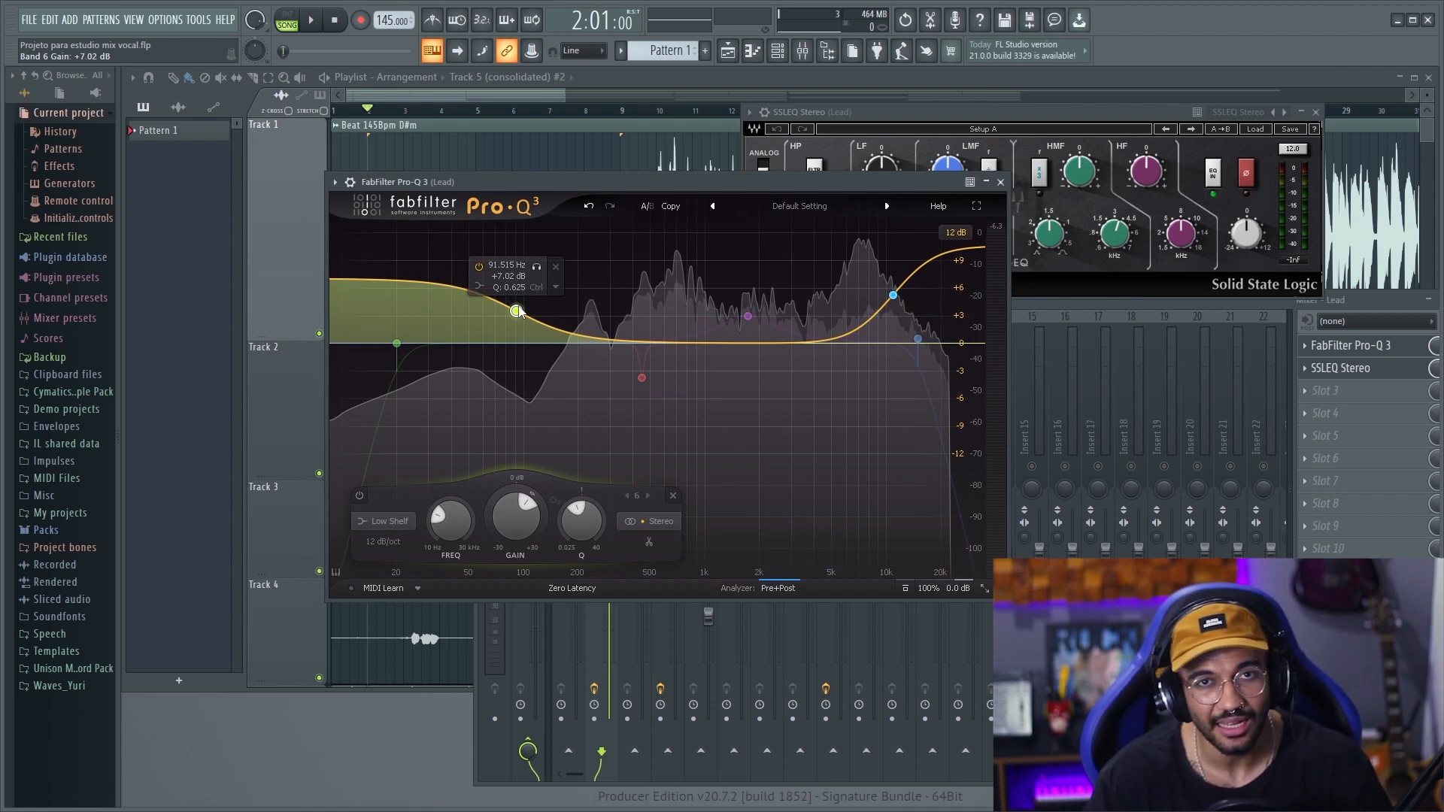
pyautogui.moveTo(518, 311); pyautogui.dragTo(458, 304)
pyautogui.scroll(3, 457, 307)
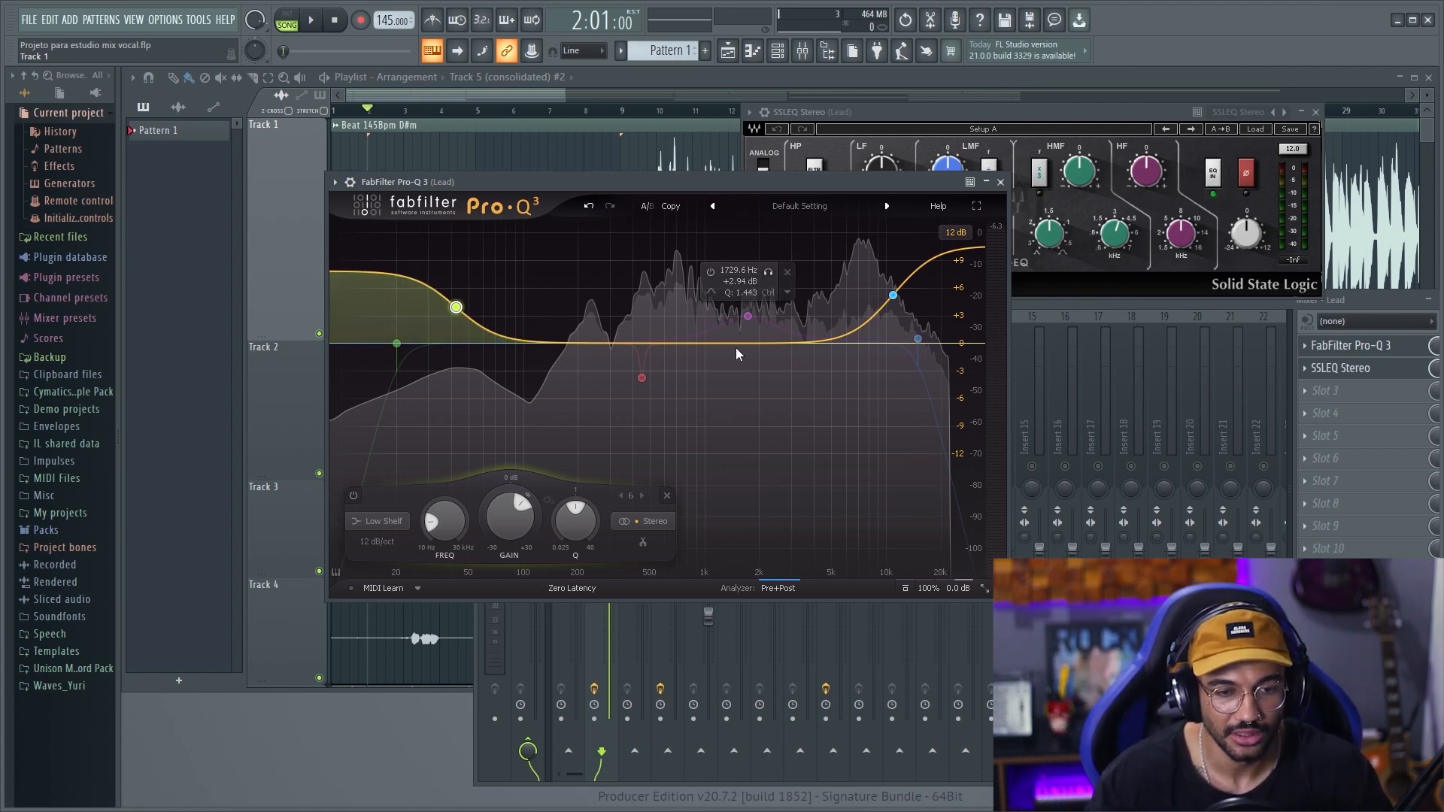
pyautogui.moveTo(895, 297); pyautogui.dragTo(873, 337)
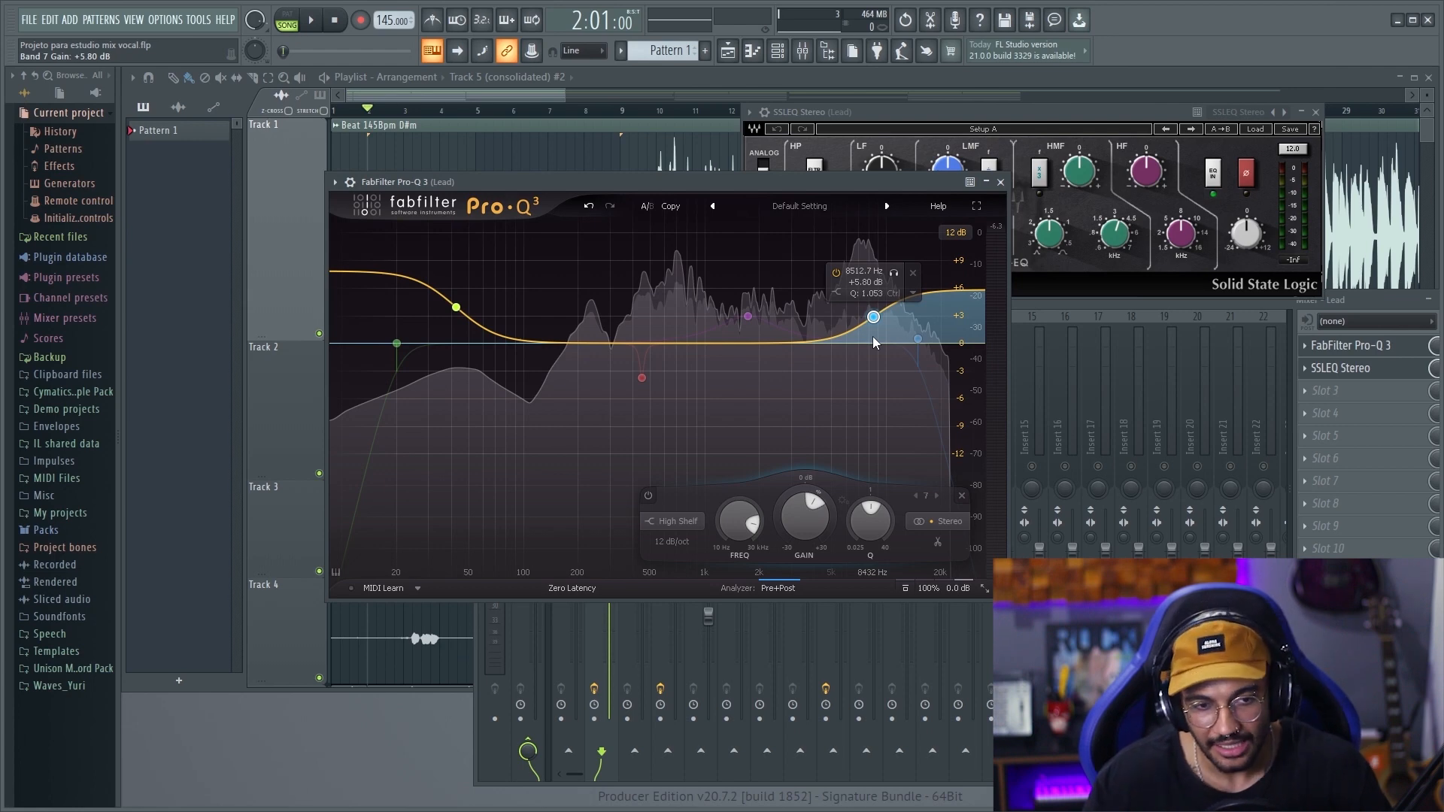
# Bring the SSLEQ Stereo window over the Pro-Q 3 window and raise Pro-Q 3's low cut to about 120 Hz.
pyautogui.moveTo(888, 113); pyautogui.dragTo(678, 212)
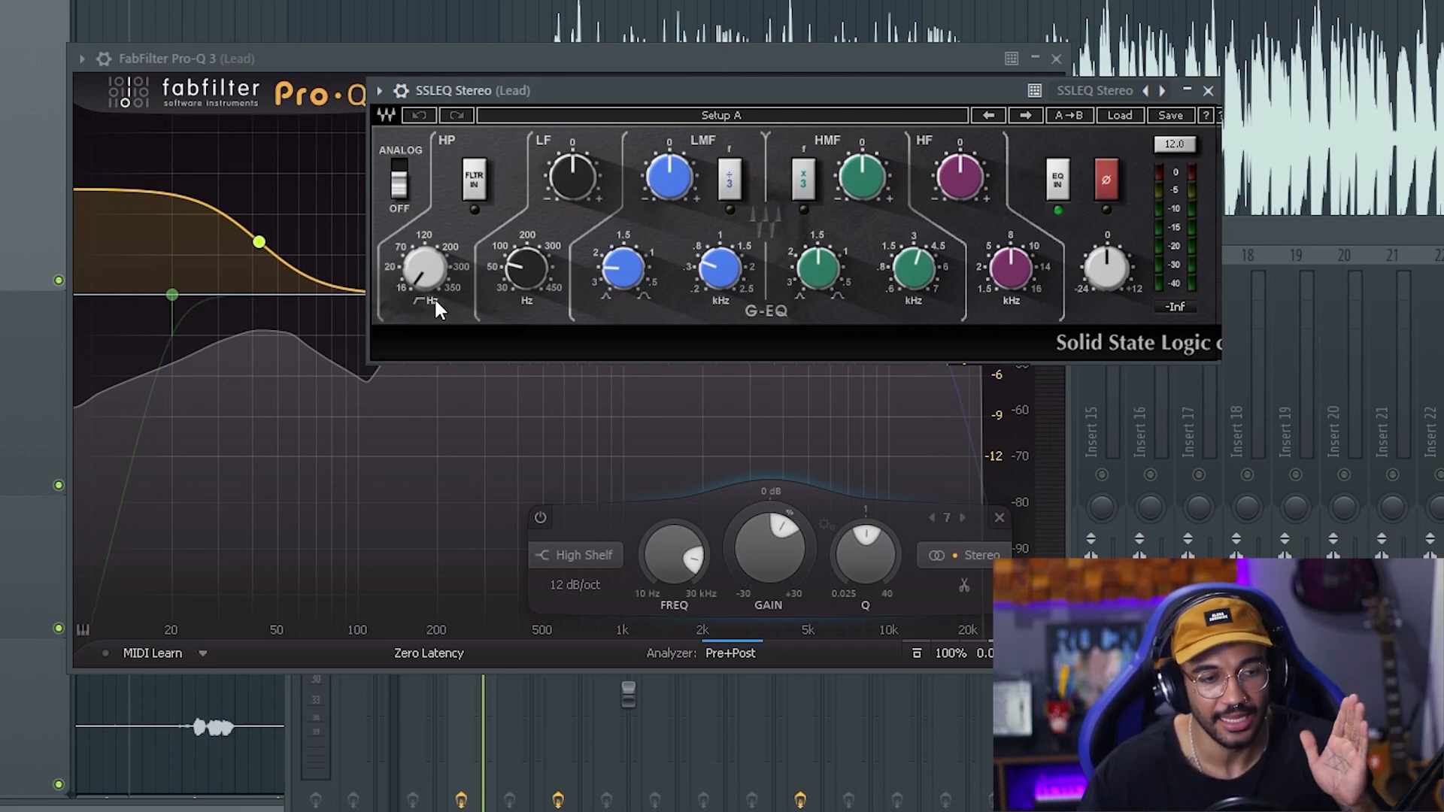
pyautogui.moveTo(172, 295); pyautogui.dragTo(398, 302)
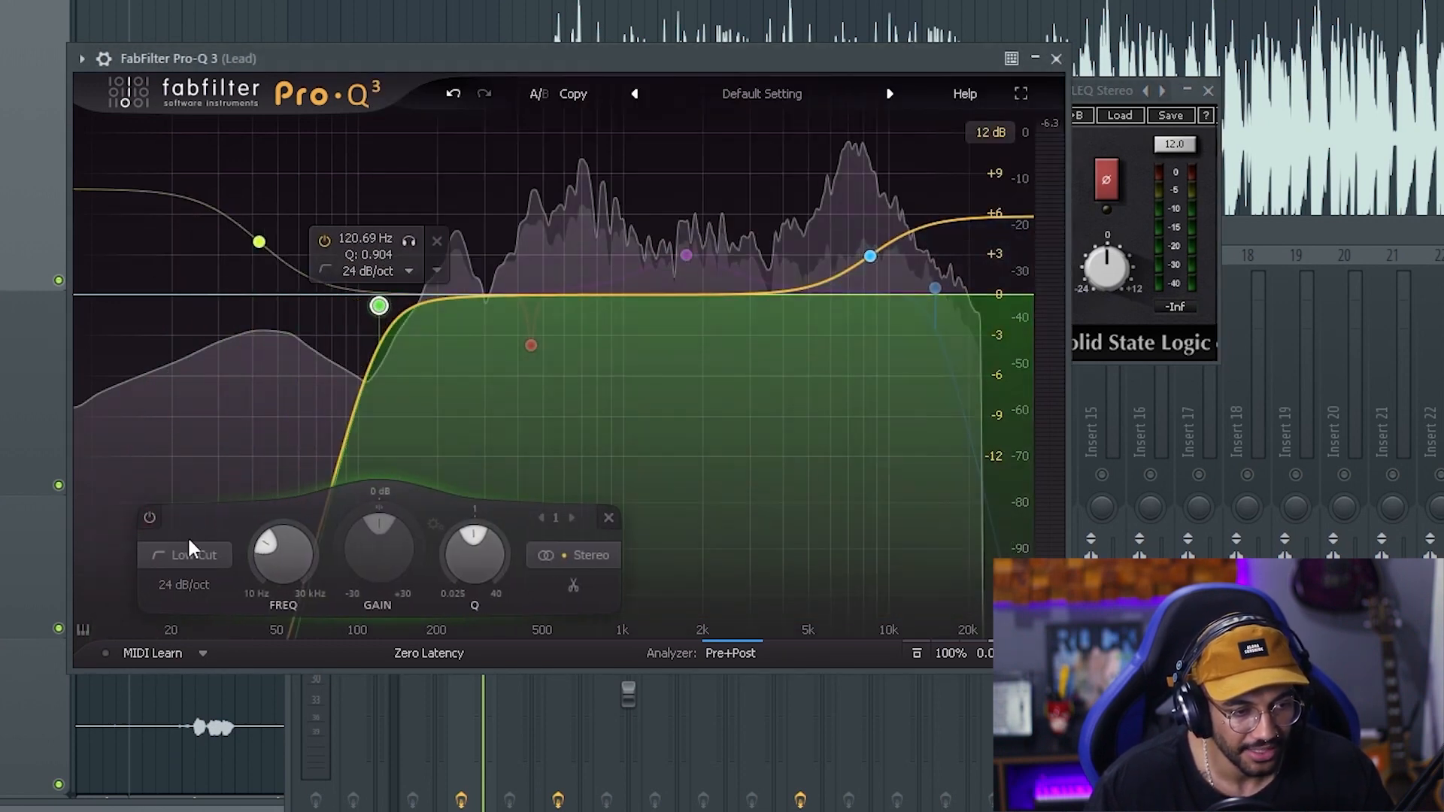
# Bring the SSLEQ Stereo window forward and try its high-pass frequency and LF gain knobs.
pyautogui.click(1122, 85)
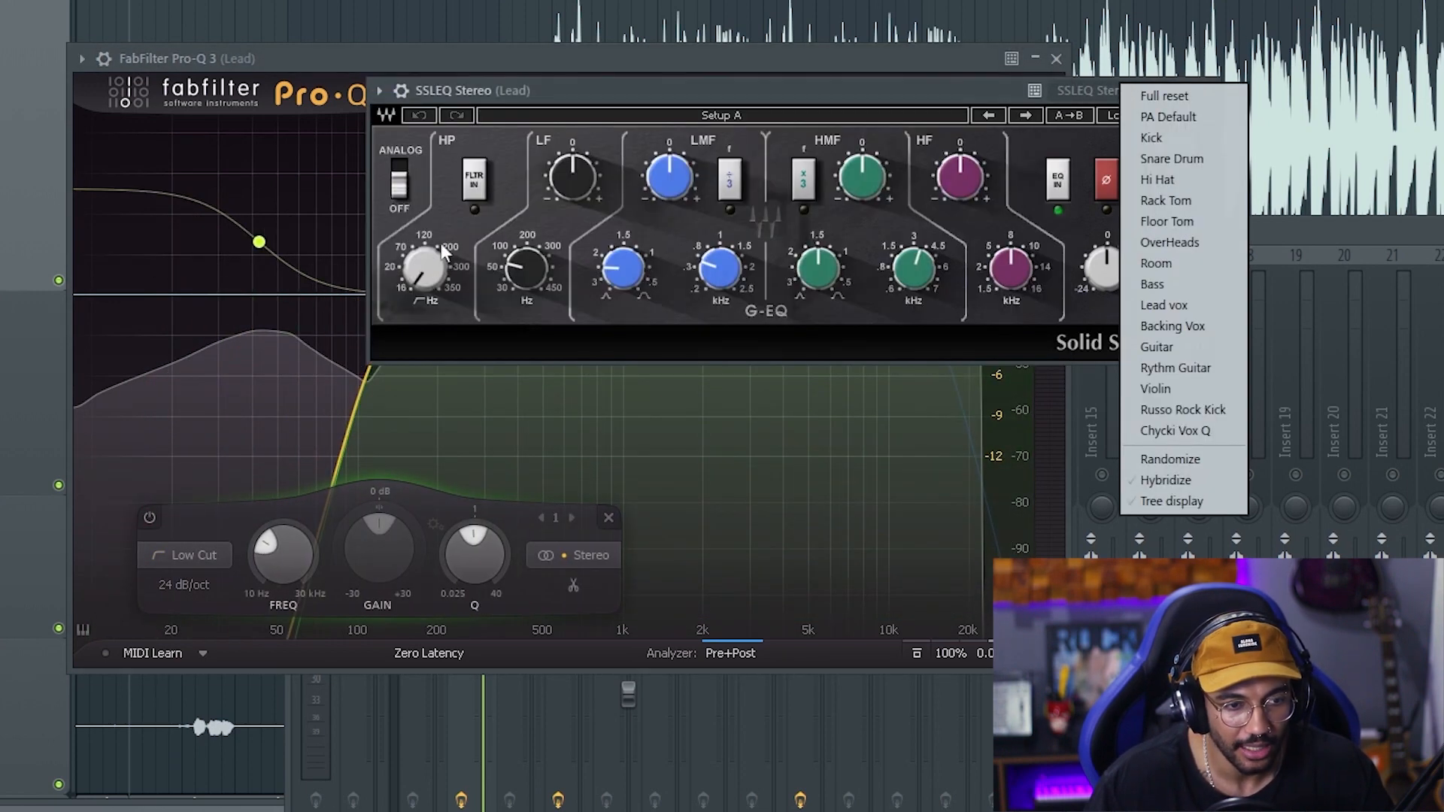
pyautogui.click(434, 265)
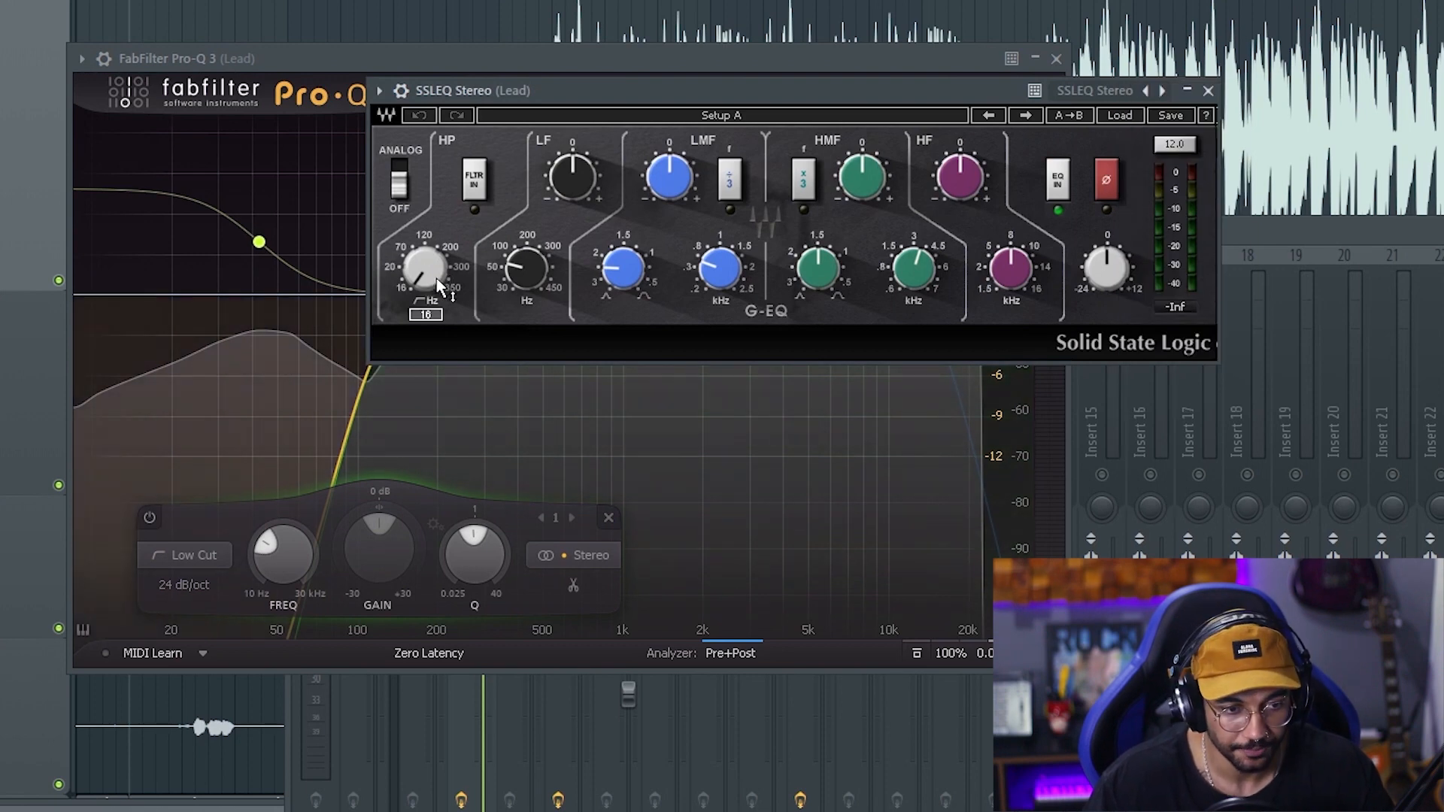
pyautogui.moveTo(436, 278); pyautogui.dragTo(436, 272)
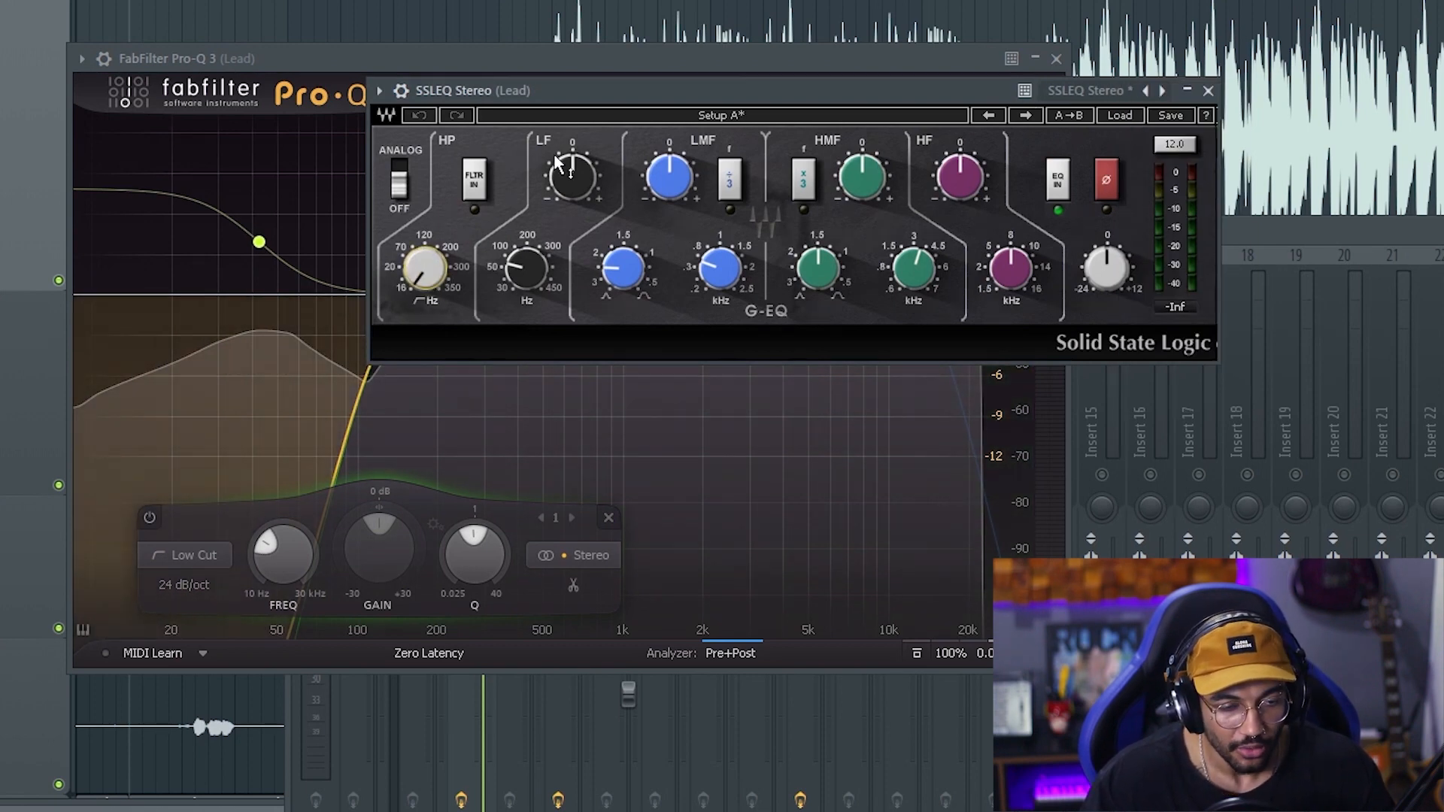
pyautogui.moveTo(551, 158)
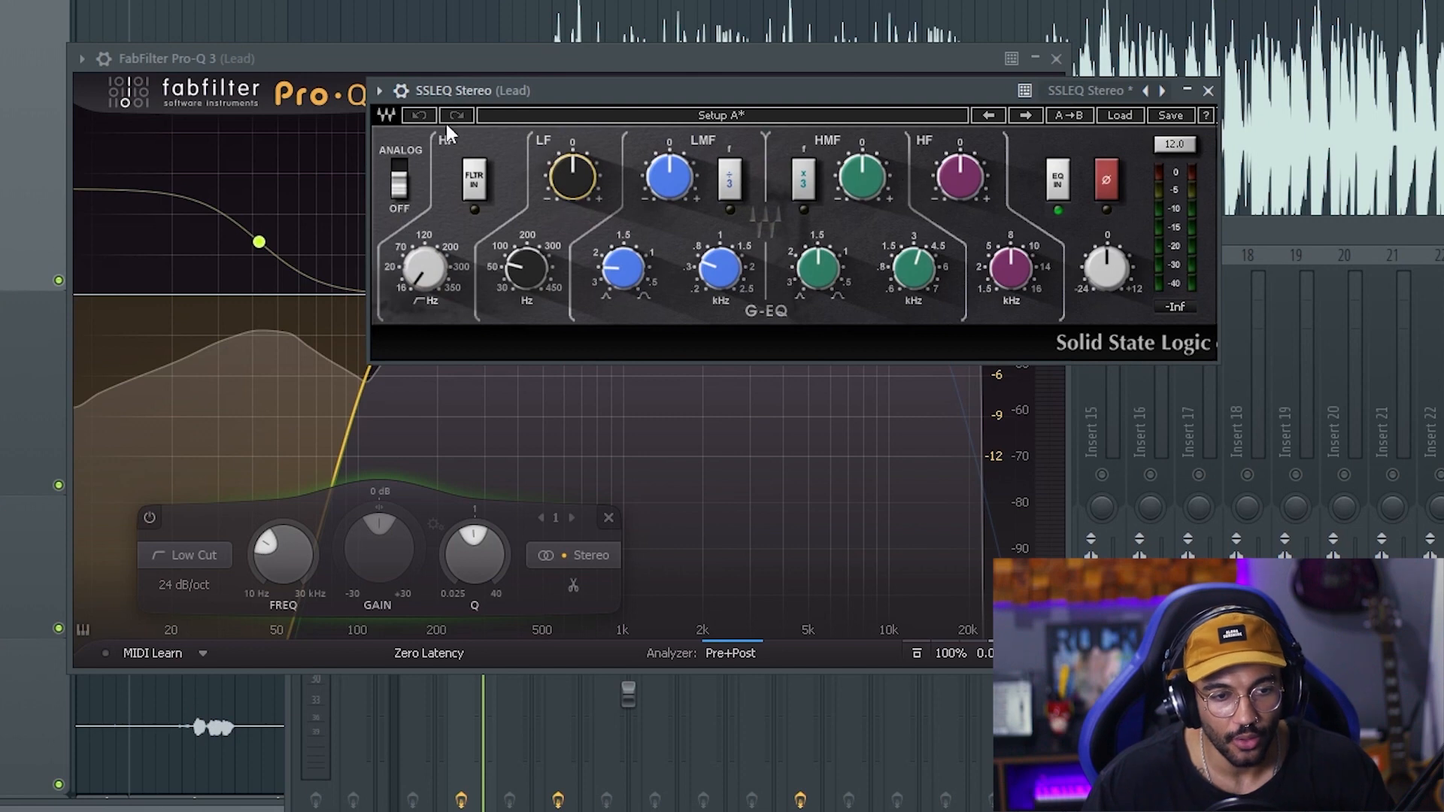
# Set Pro-Q 3's low shelf to 55 Hz, +7.35 dB and high shelf to 7448 Hz, +7.51 dB, moving SSLEQ Stereo aside.
pyautogui.moveTo(259, 240); pyautogui.dragTo(290, 253)
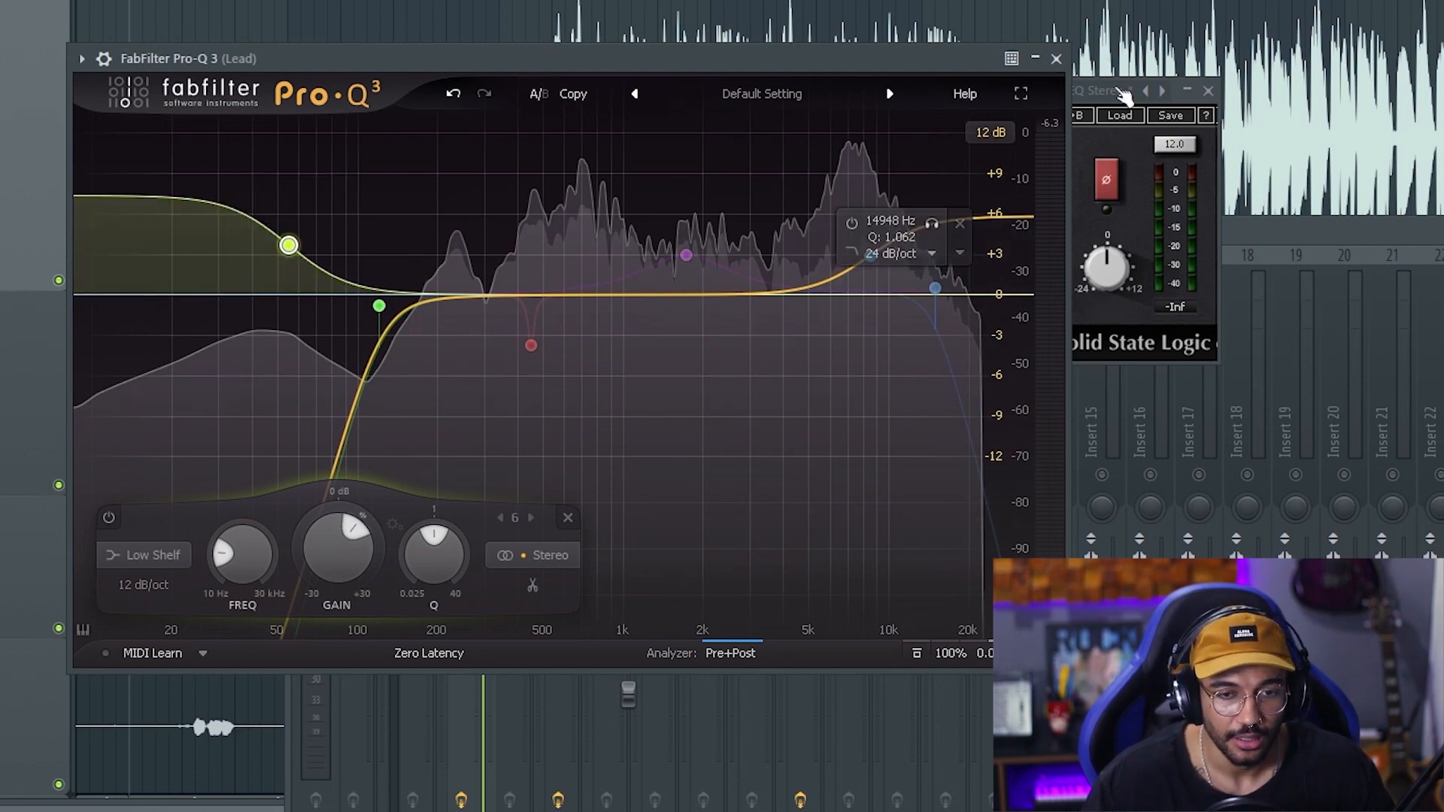
pyautogui.click(1118, 96)
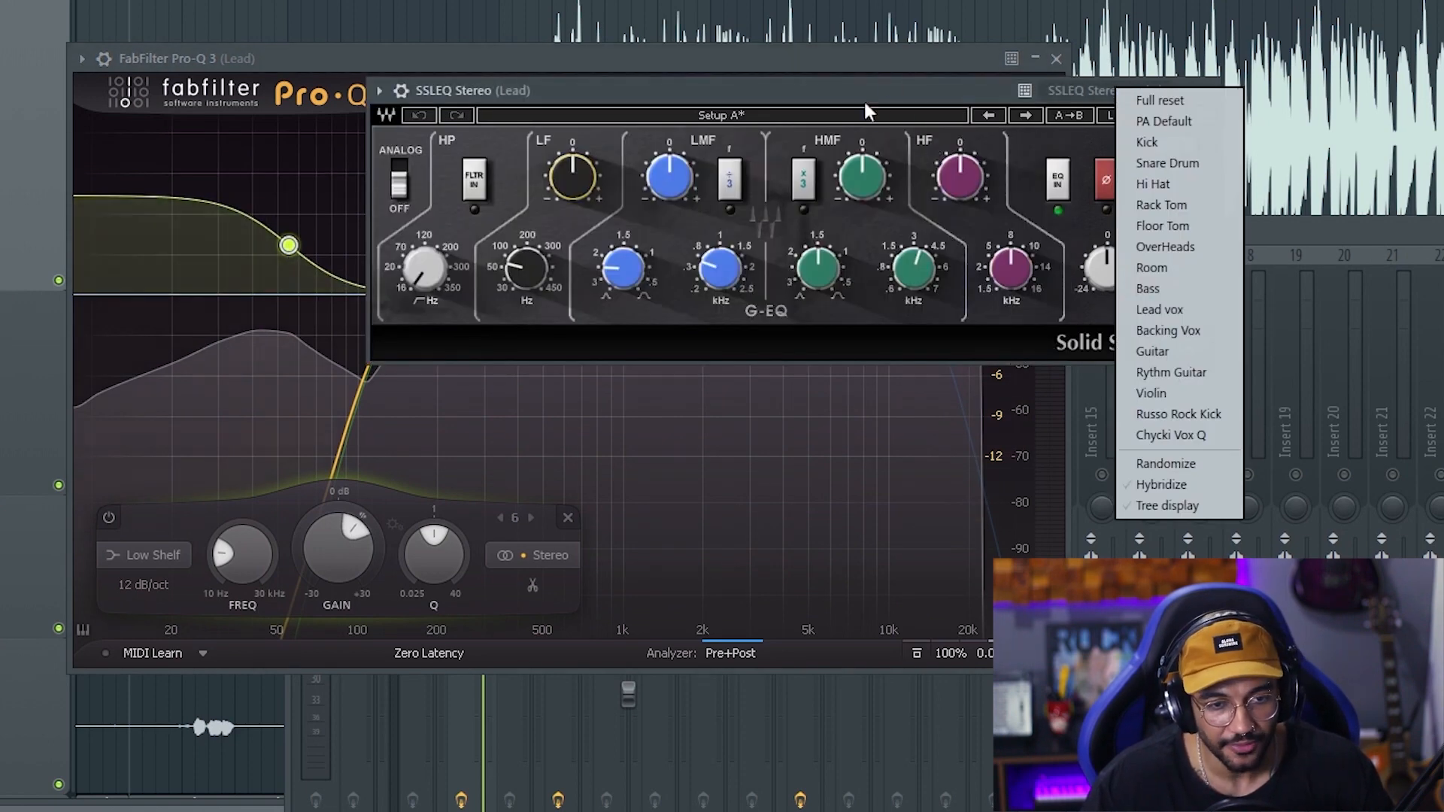
pyautogui.click(946, 114)
pyautogui.moveTo(858, 92); pyautogui.dragTo(1094, 155)
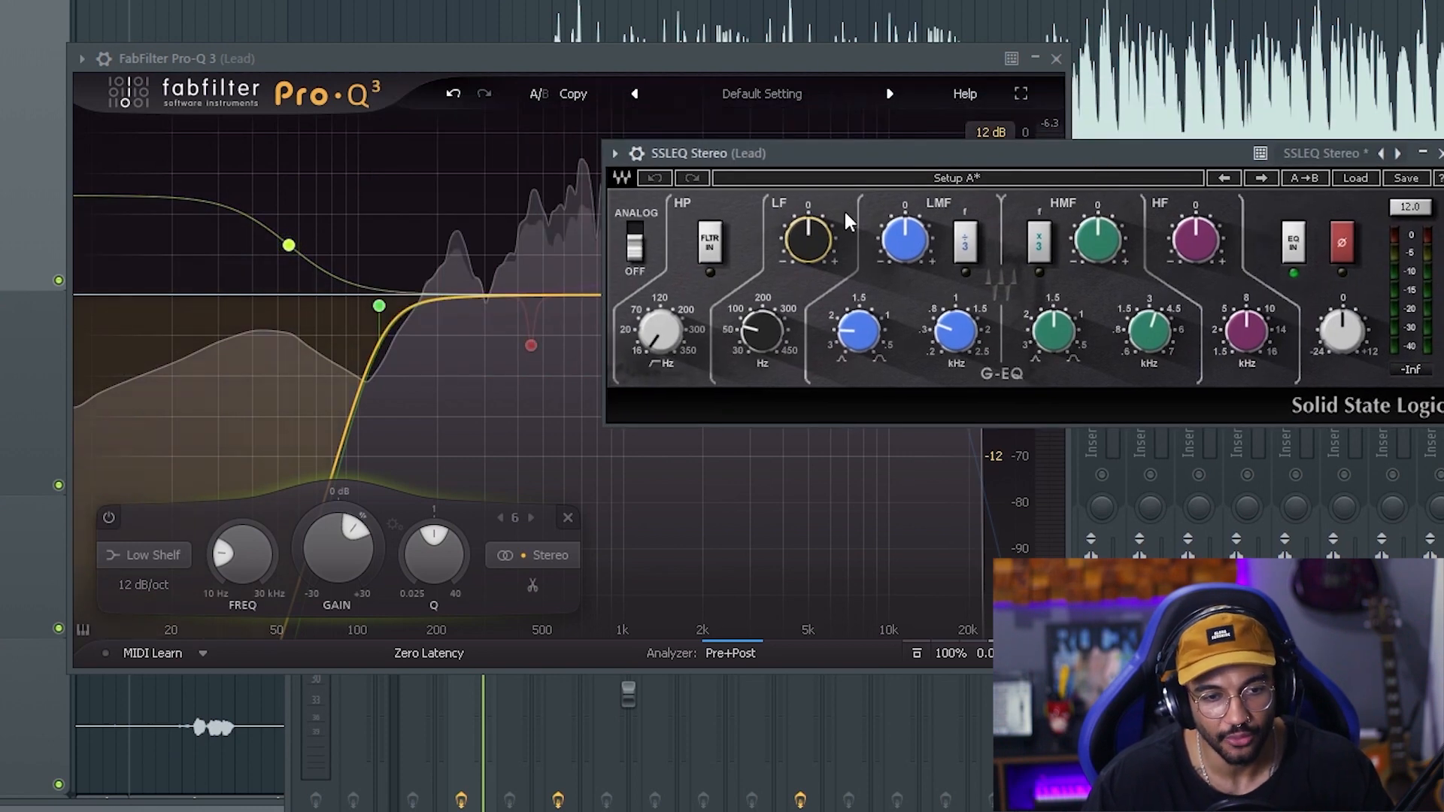
pyautogui.click(767, 56)
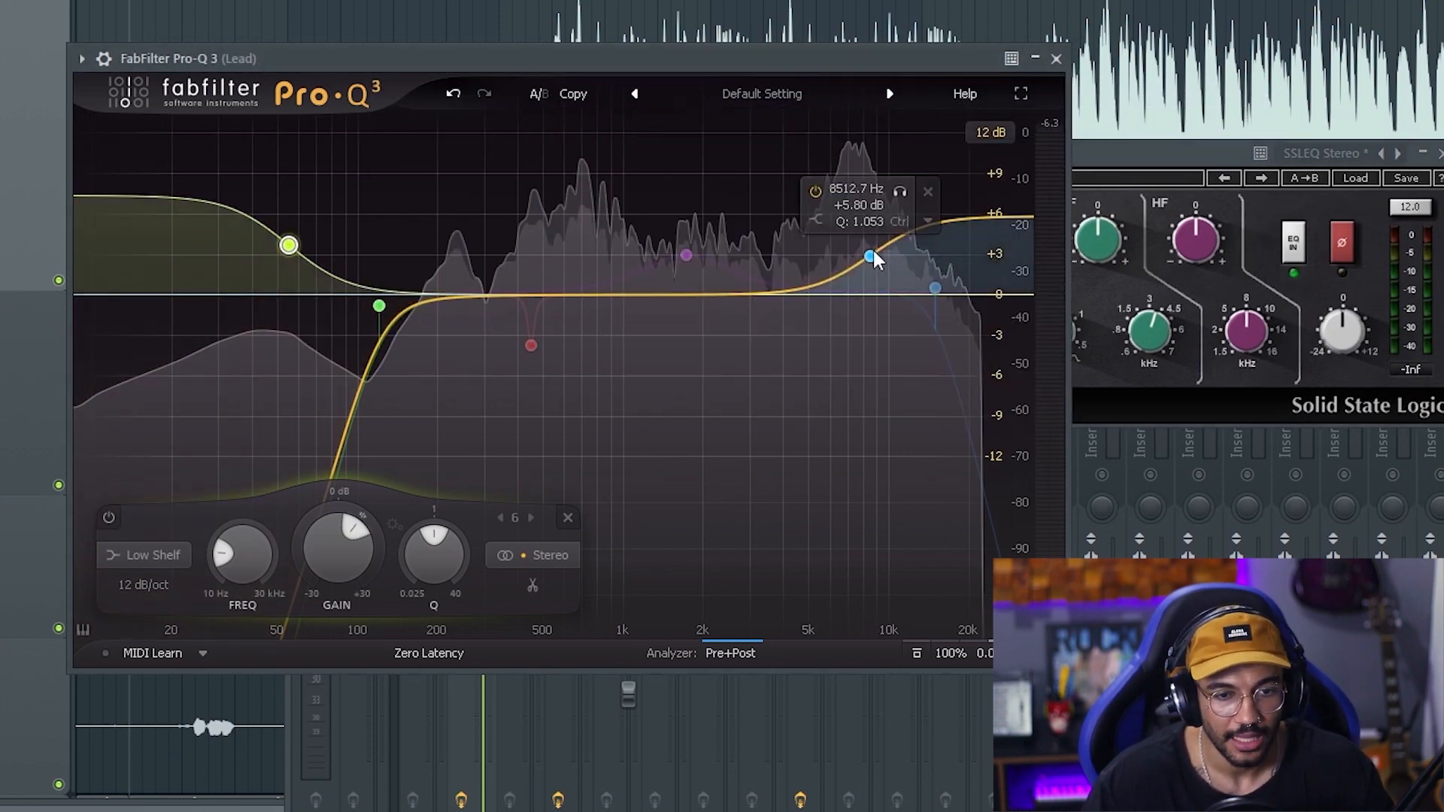
pyautogui.moveTo(870, 247)
pyautogui.mouseDown()
pyautogui.moveTo(865, 265)
pyautogui.moveTo(854, 242)
pyautogui.mouseUp()
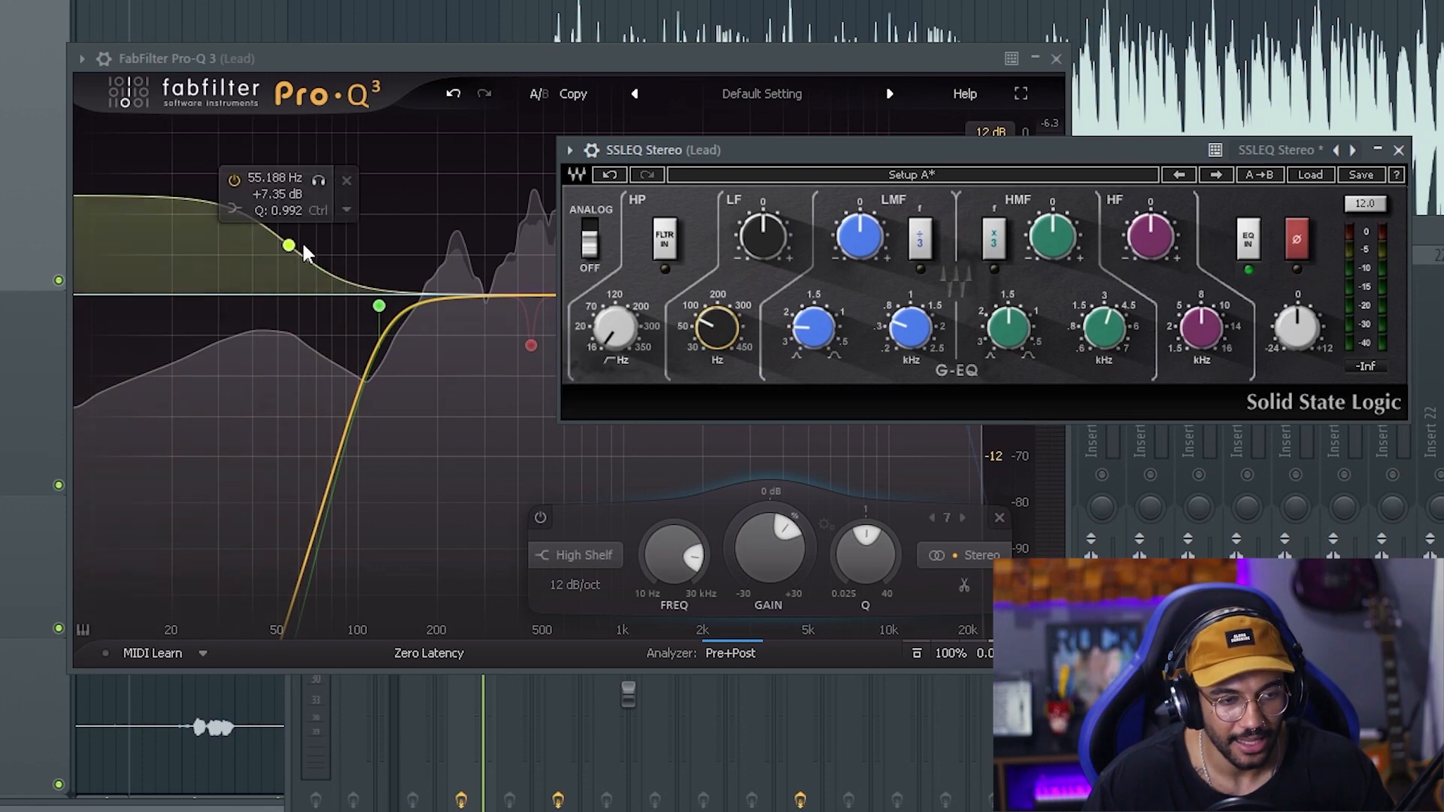
# Adjust SSLEQ's LF frequency, turn its LF gain down, and pull Pro-Q 3's low shelf to a cut of about 5 dB near 66 Hz.
pyautogui.moveTo(718, 335); pyautogui.dragTo(718, 329)
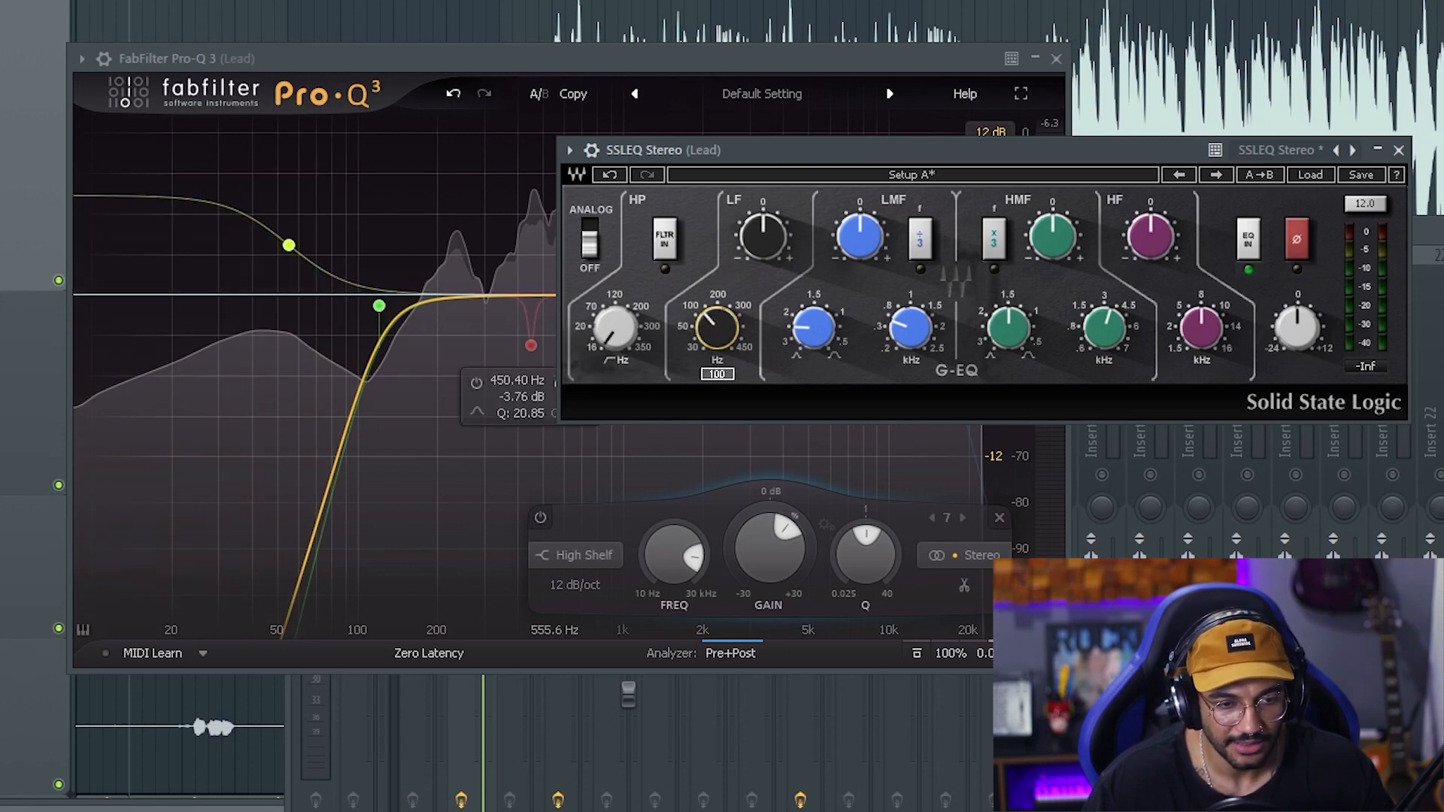
pyautogui.moveTo(762, 237); pyautogui.dragTo(762, 231)
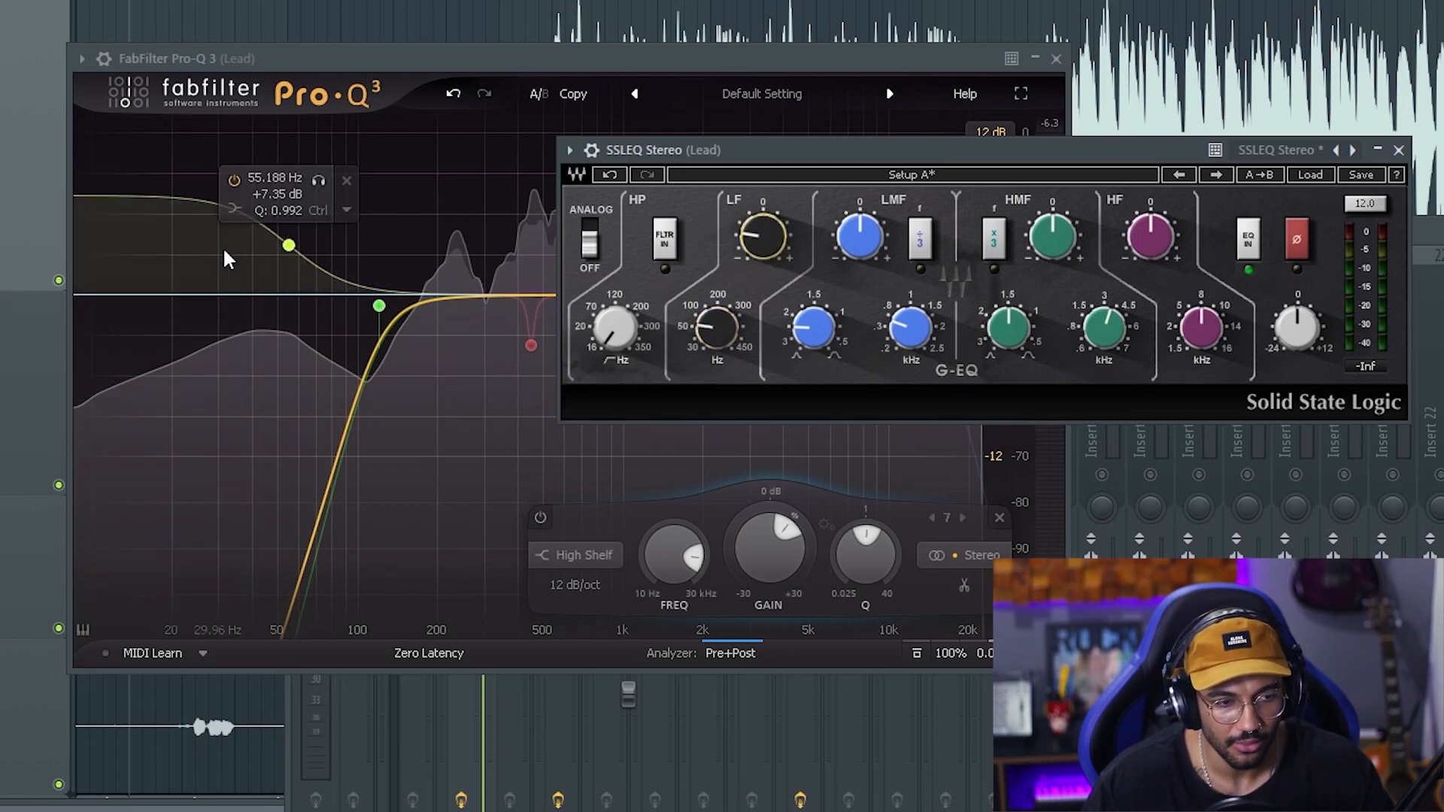
pyautogui.moveTo(289, 245); pyautogui.dragTo(309, 329)
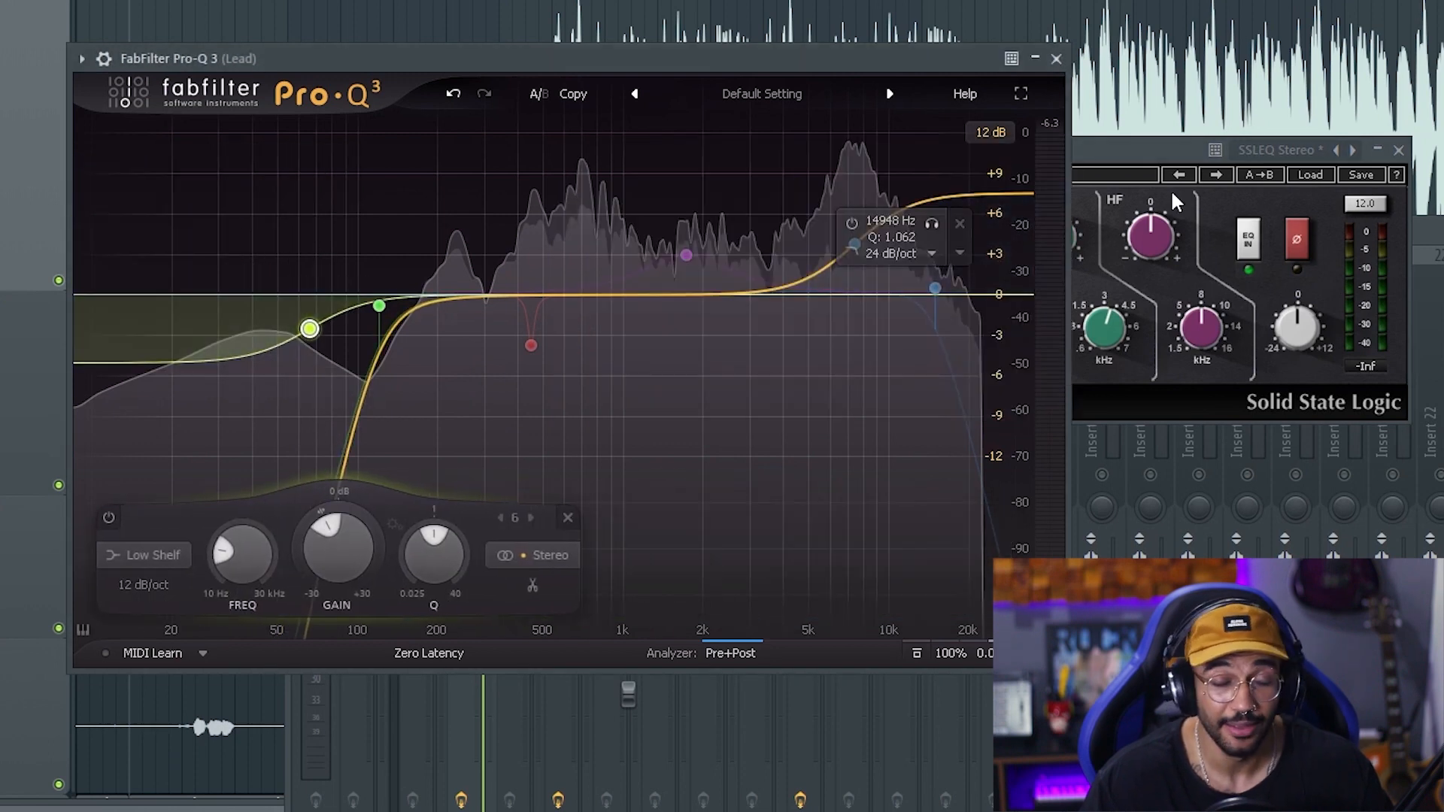
# Bring SSLEQ Stereo forward and set the Q of its LMF band to about 1.
pyautogui.click(1147, 156)
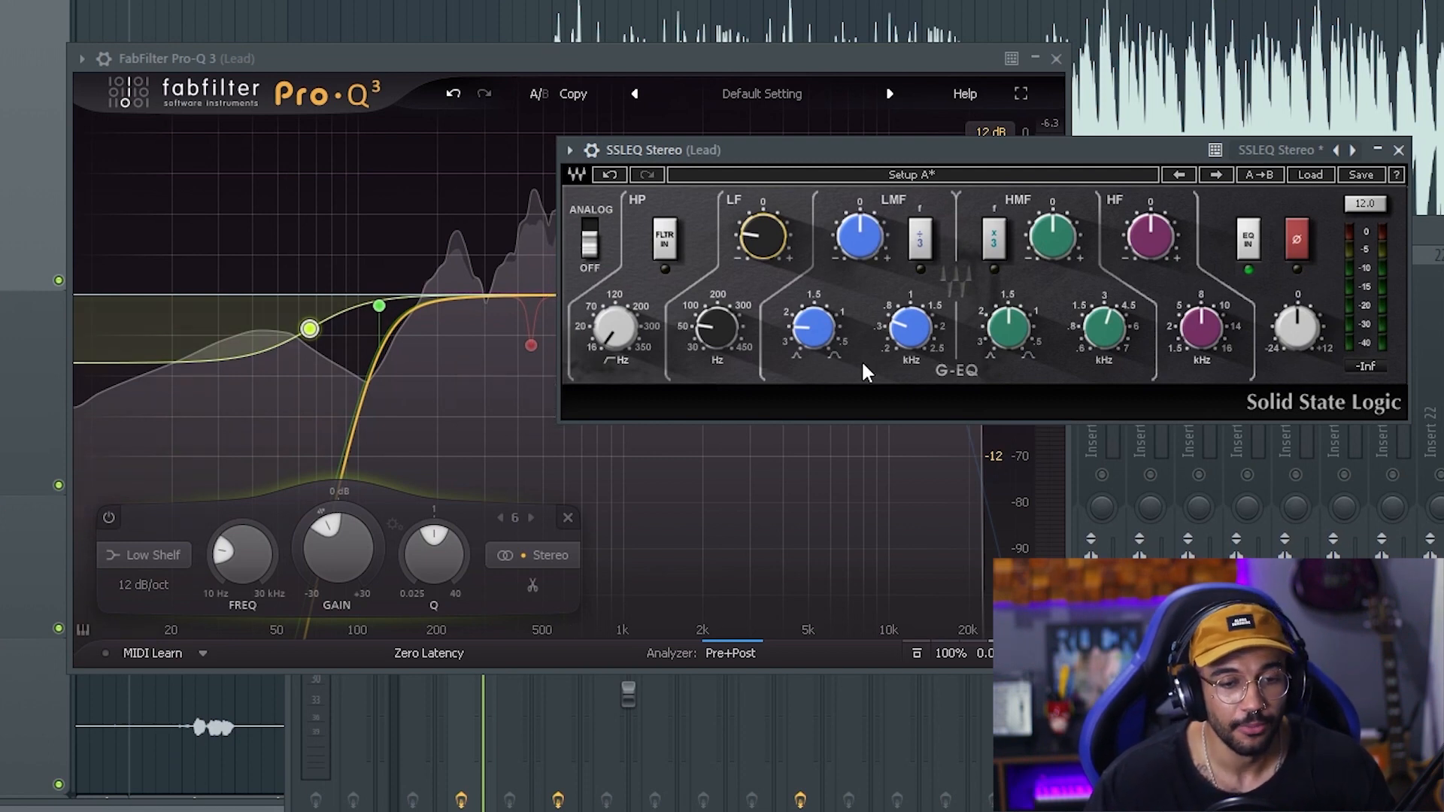
pyautogui.moveTo(814, 340); pyautogui.dragTo(791, 400)
pyautogui.moveTo(812, 335); pyautogui.dragTo(813, 329)
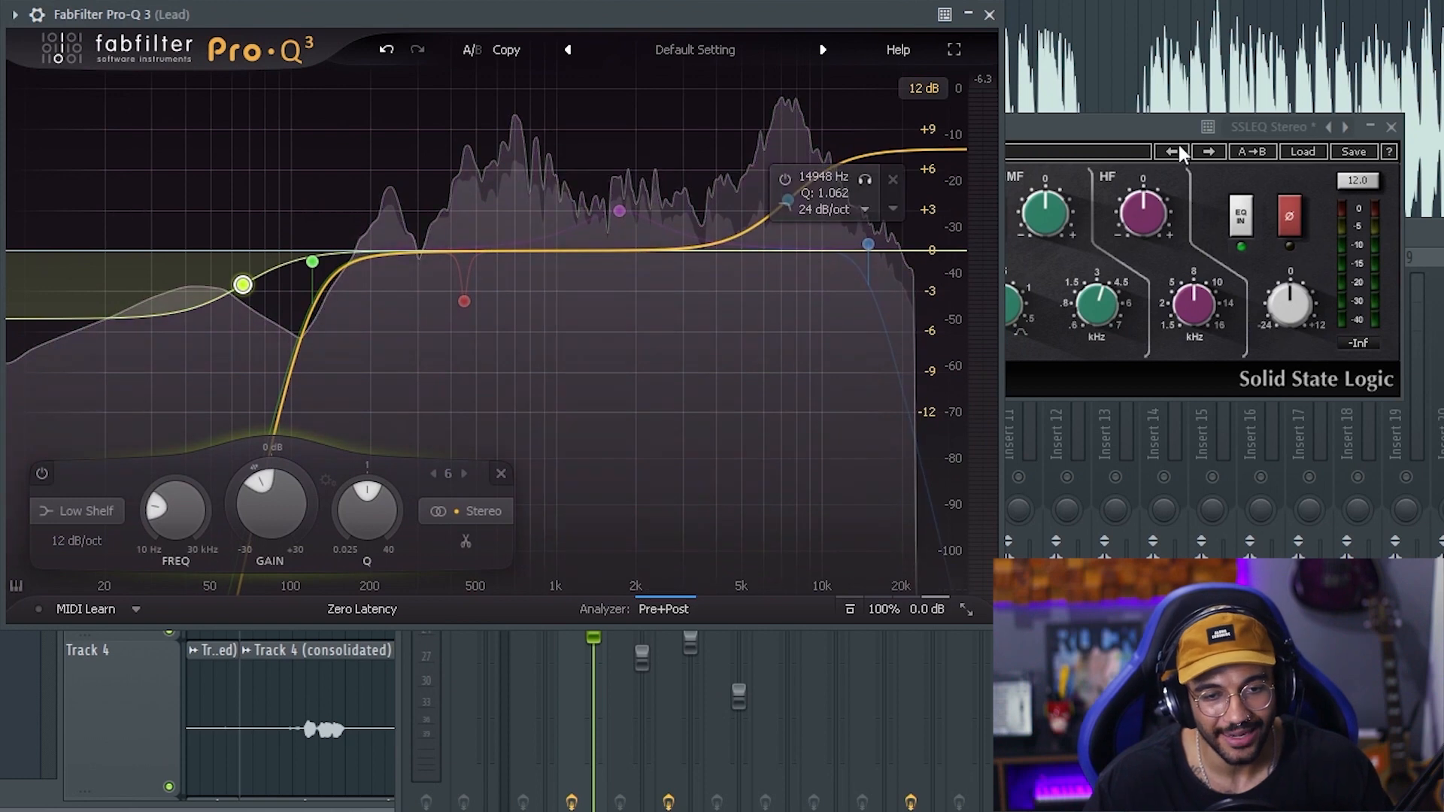
pyautogui.click(1070, 148)
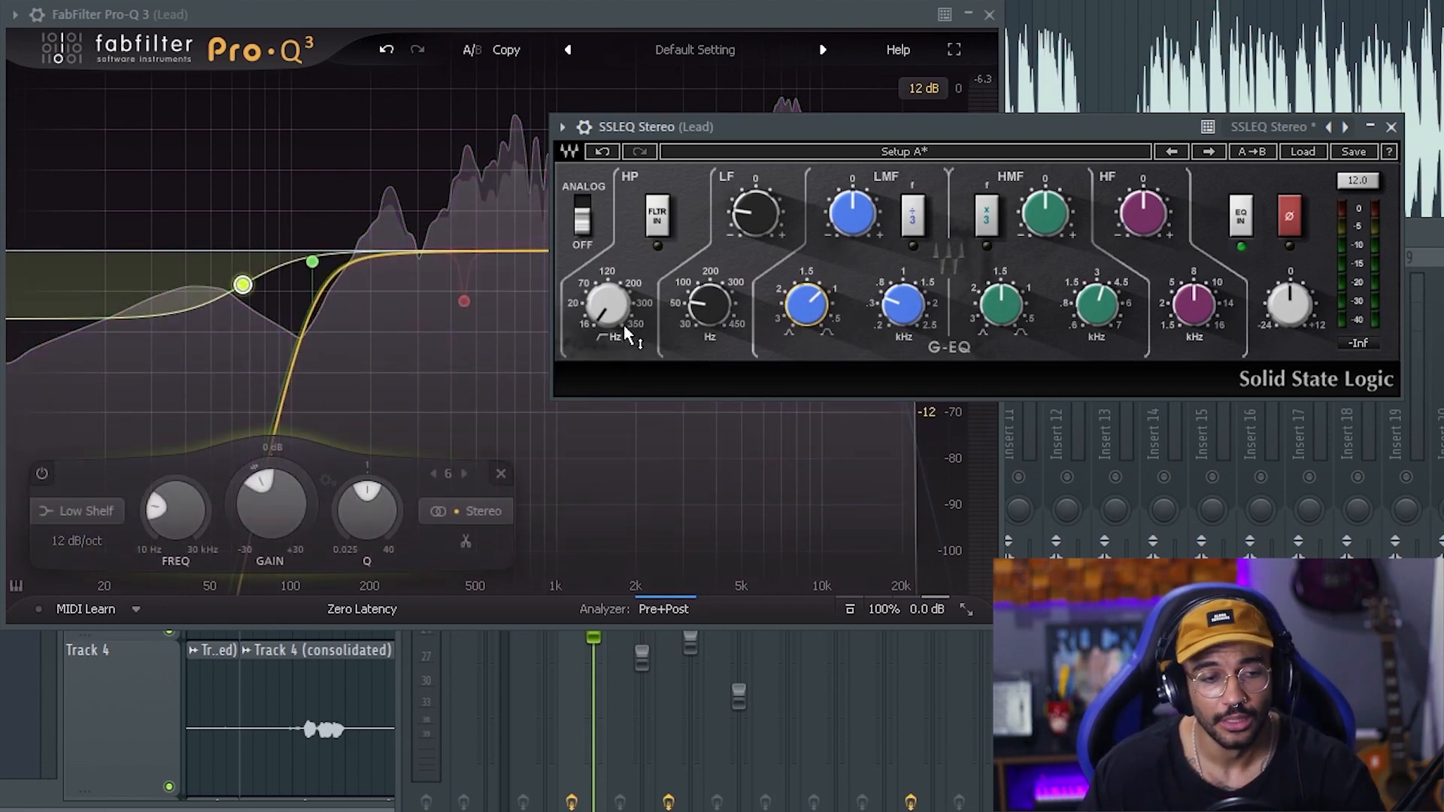
pyautogui.moveTo(828, 307); pyautogui.dragTo(828, 307)
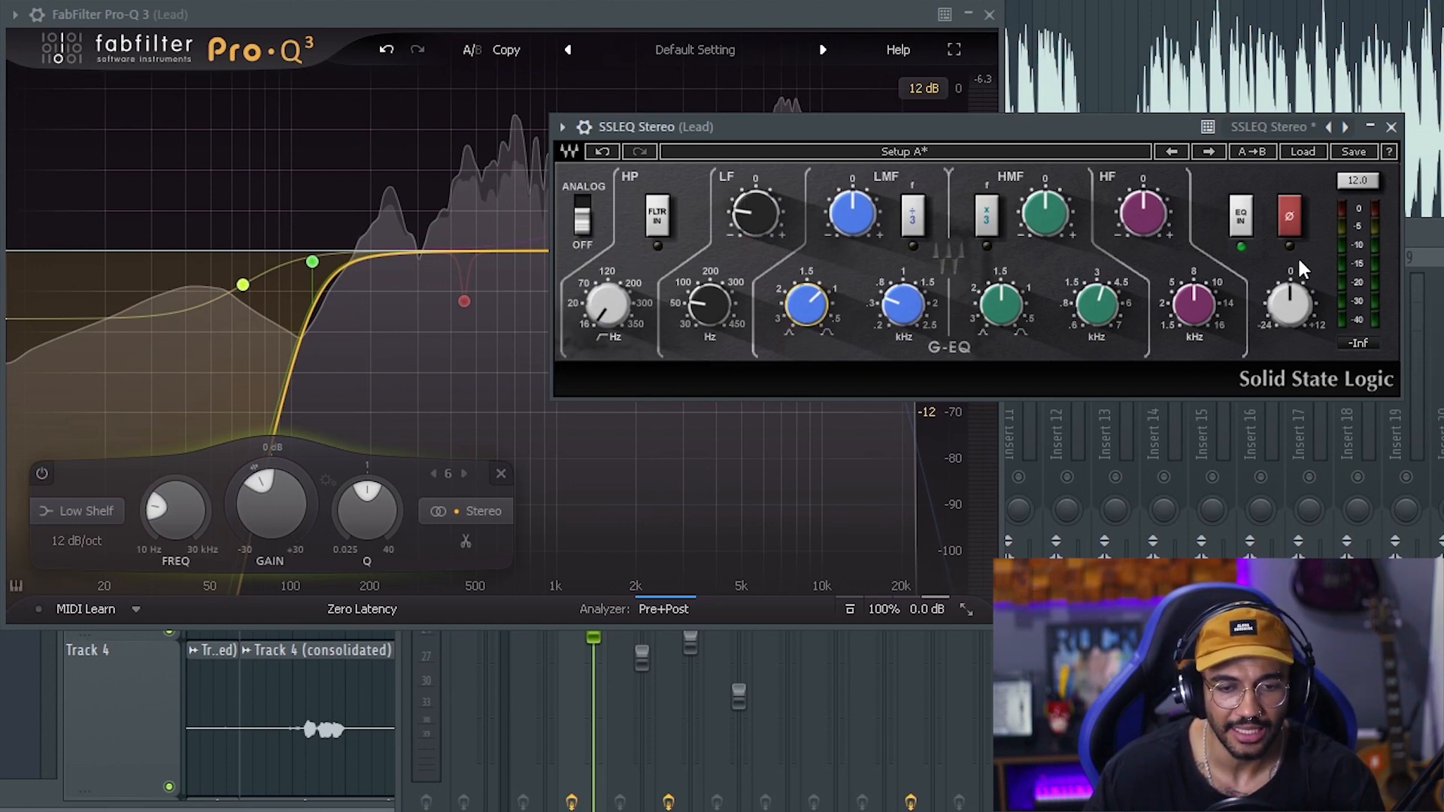
# Enable Pro-Q 3's bypassed high cut at about 3.9 kHz and raise the low cut to about 680 Hz.
pyautogui.click(789, 16)
pyautogui.click(1125, 130)
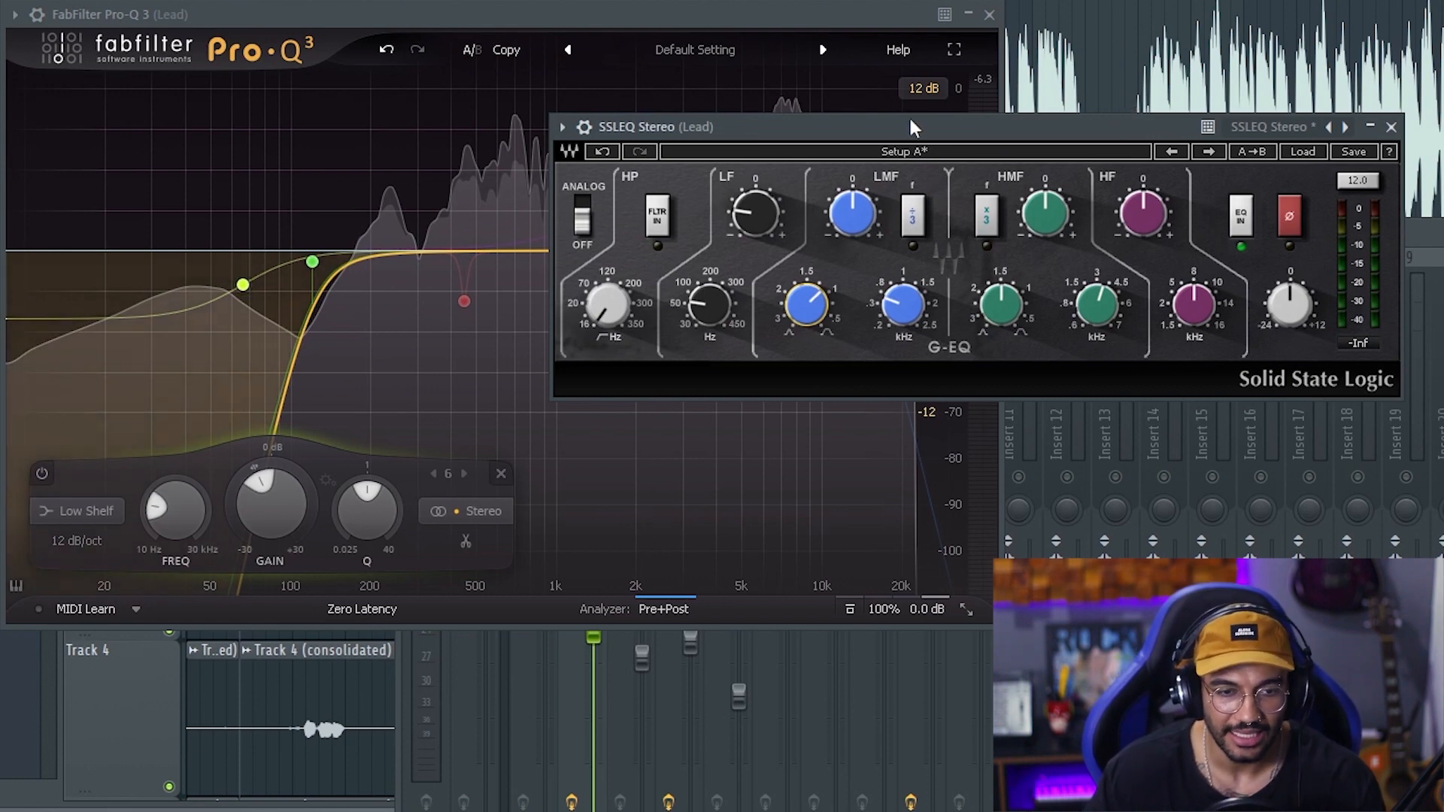
pyautogui.click(648, 2)
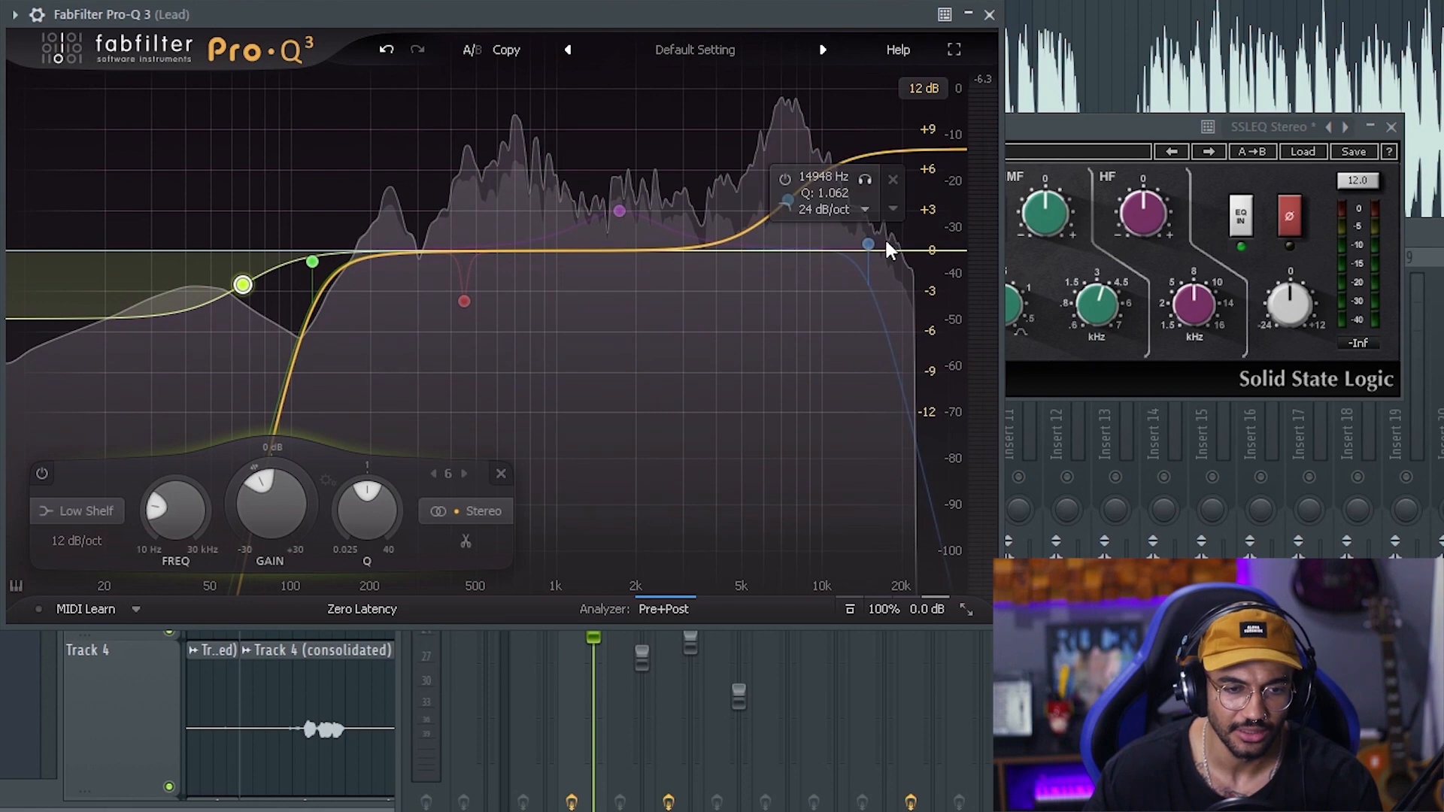
pyautogui.moveTo(884, 237); pyautogui.dragTo(712, 241)
pyautogui.click(695, 171)
pyautogui.moveTo(403, 258); pyautogui.dragTo(510, 249)
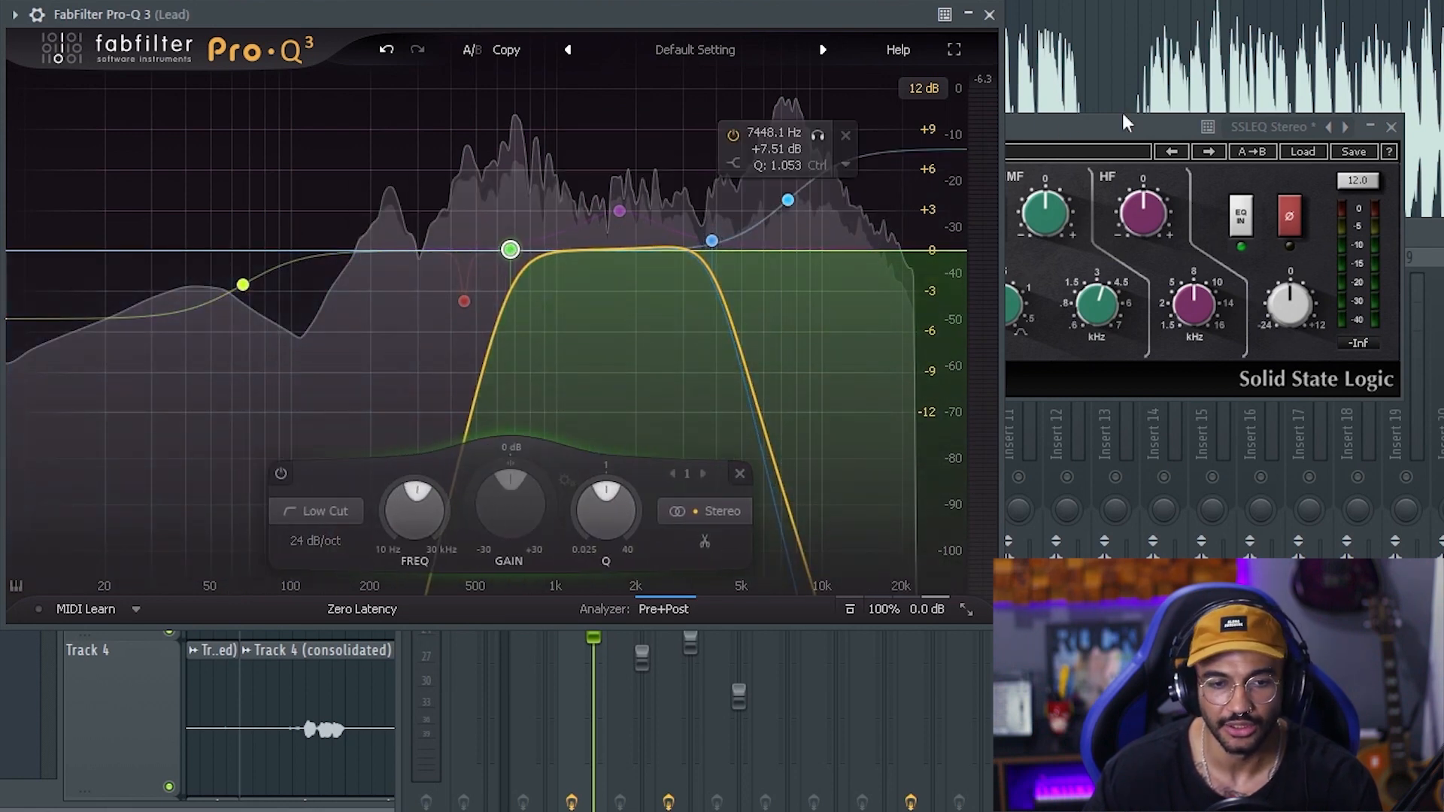
# Reposition the SSLEQ Stereo window over Pro-Q 3, and shift the Pro-Q 3 window sideways and bring it to the front.
pyautogui.click(777, 134)
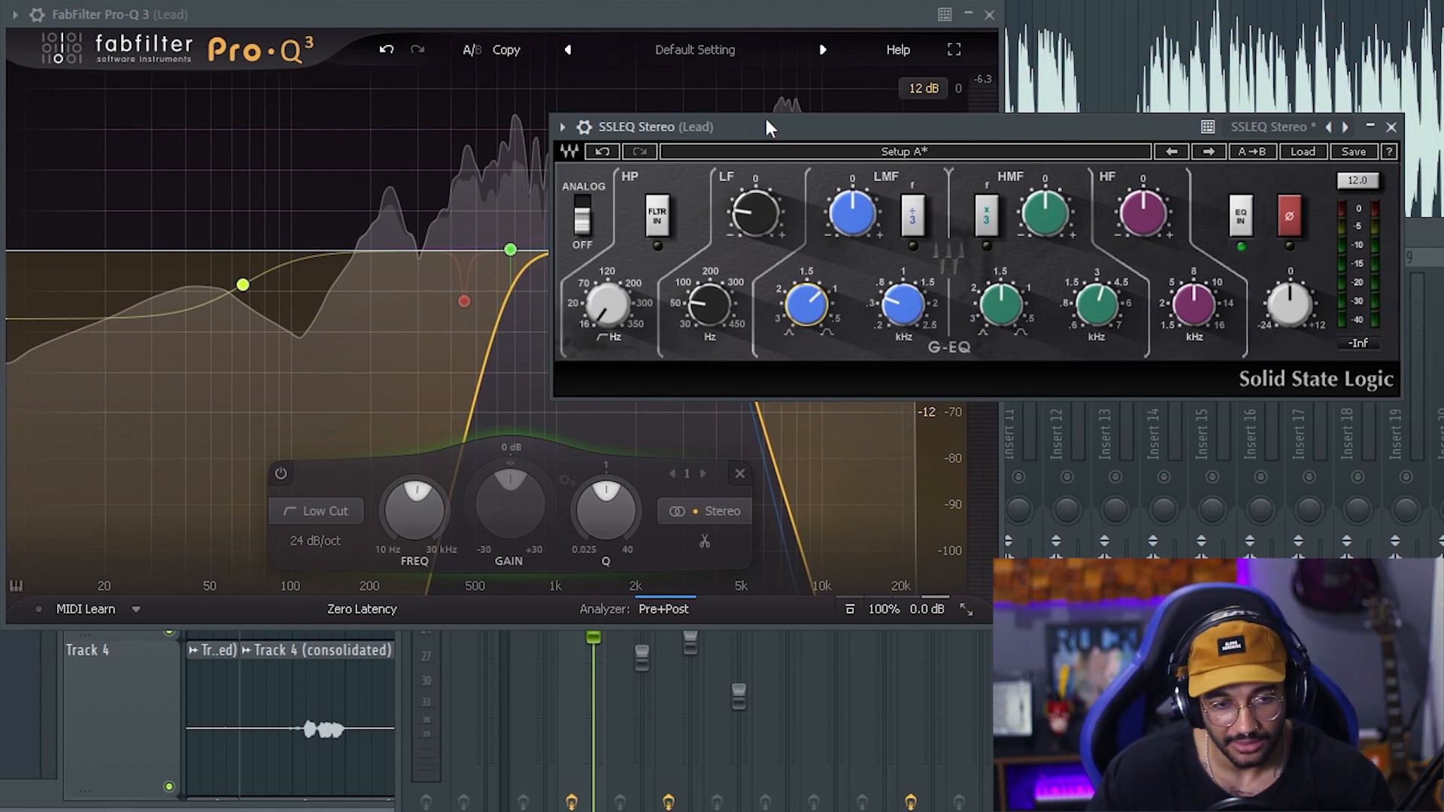
pyautogui.moveTo(766, 120); pyautogui.dragTo(692, 50)
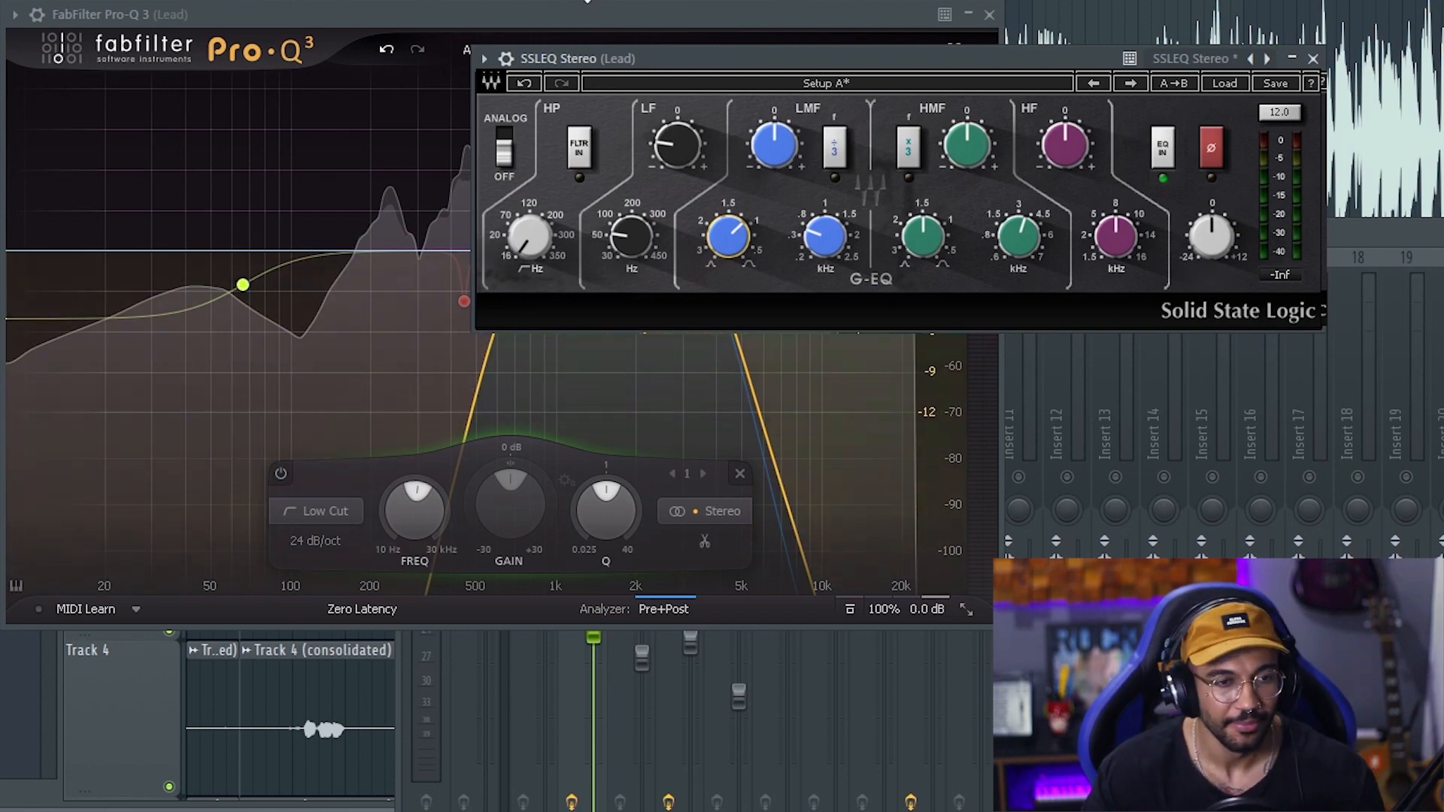
pyautogui.click(543, 7)
pyautogui.moveTo(543, 8); pyautogui.dragTo(681, 4)
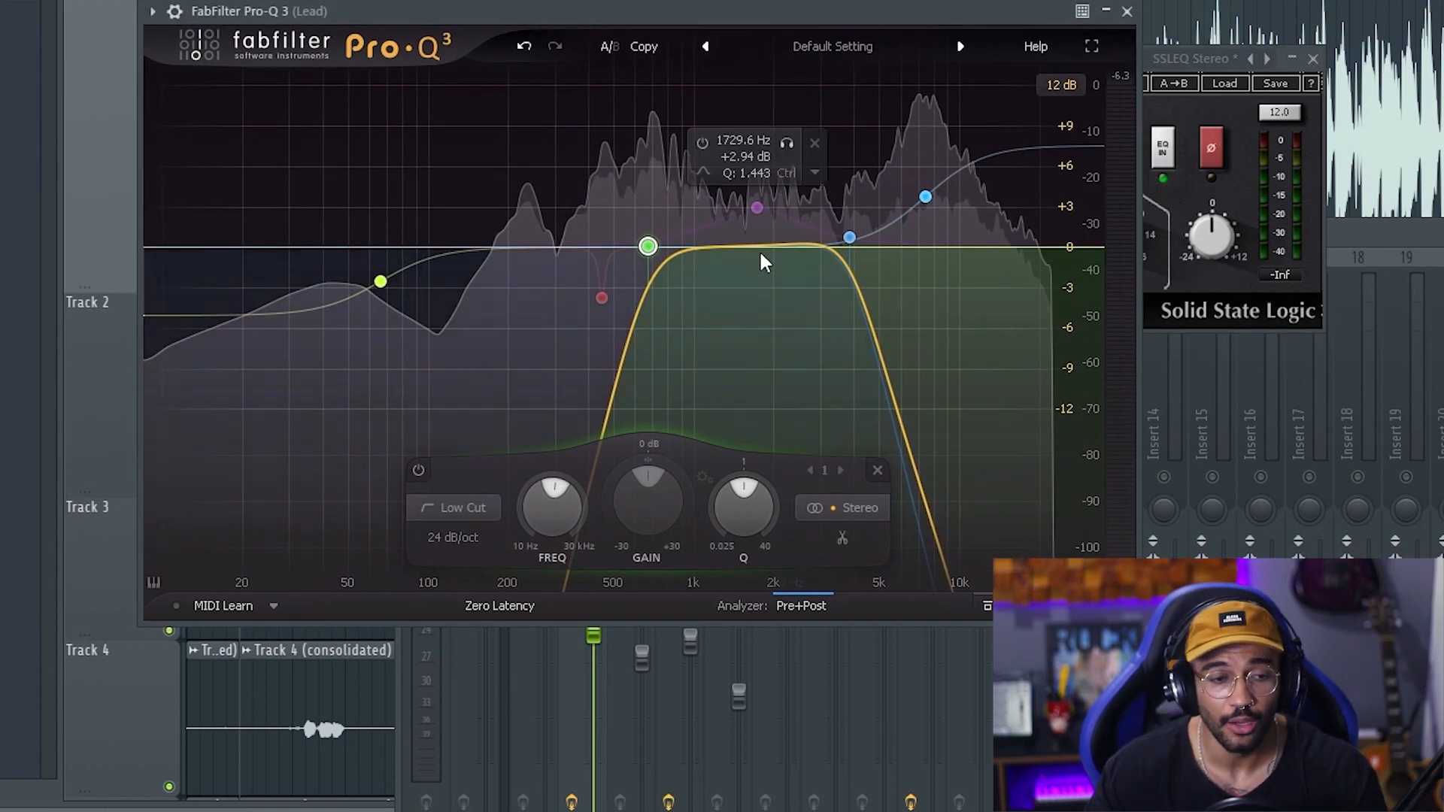
# Remove the low cut and high cut from Pro-Q 3, and move SSLEQ Stereo in front without covering the low shelf.
pyautogui.click(705, 183)
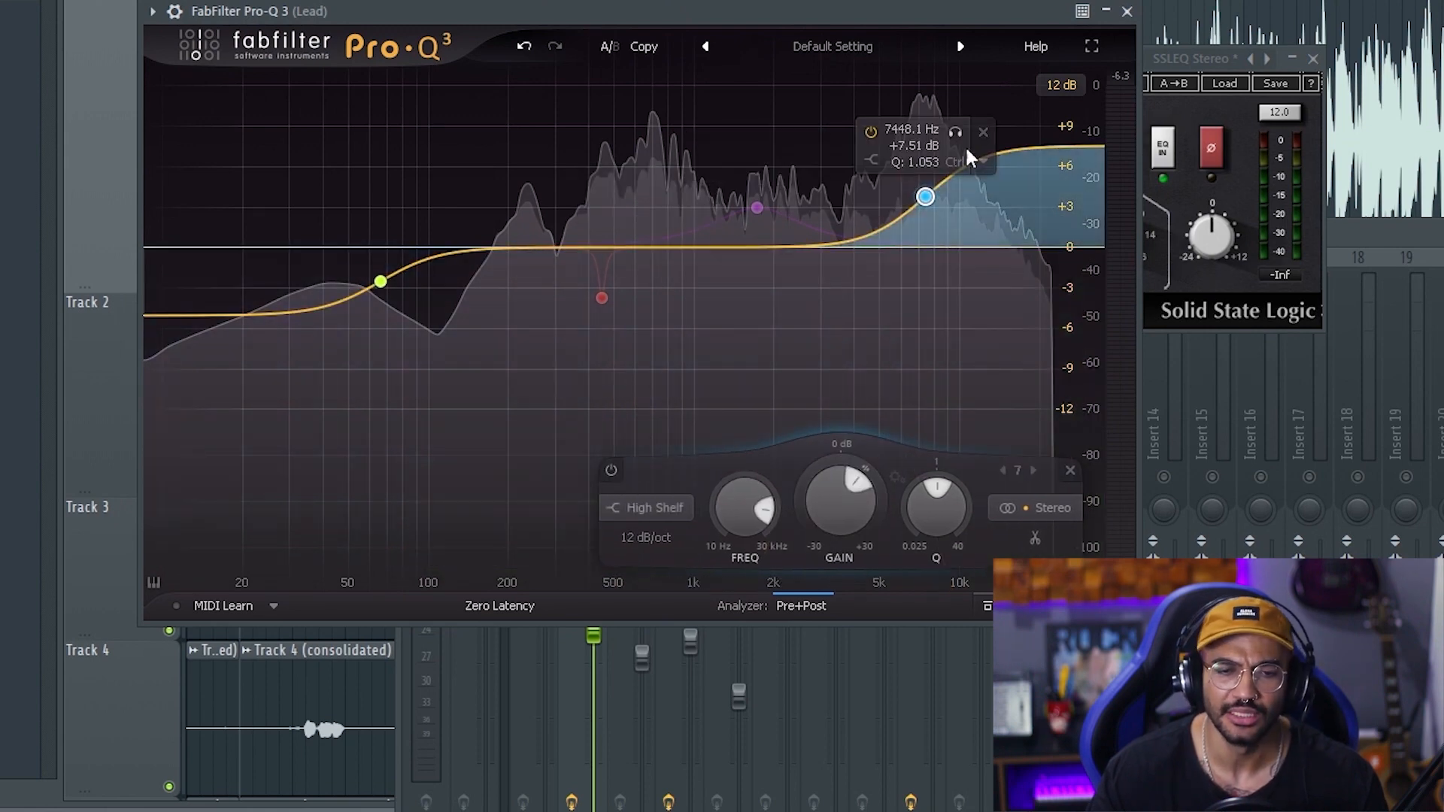
pyautogui.click(1156, 69)
pyautogui.click(989, 69)
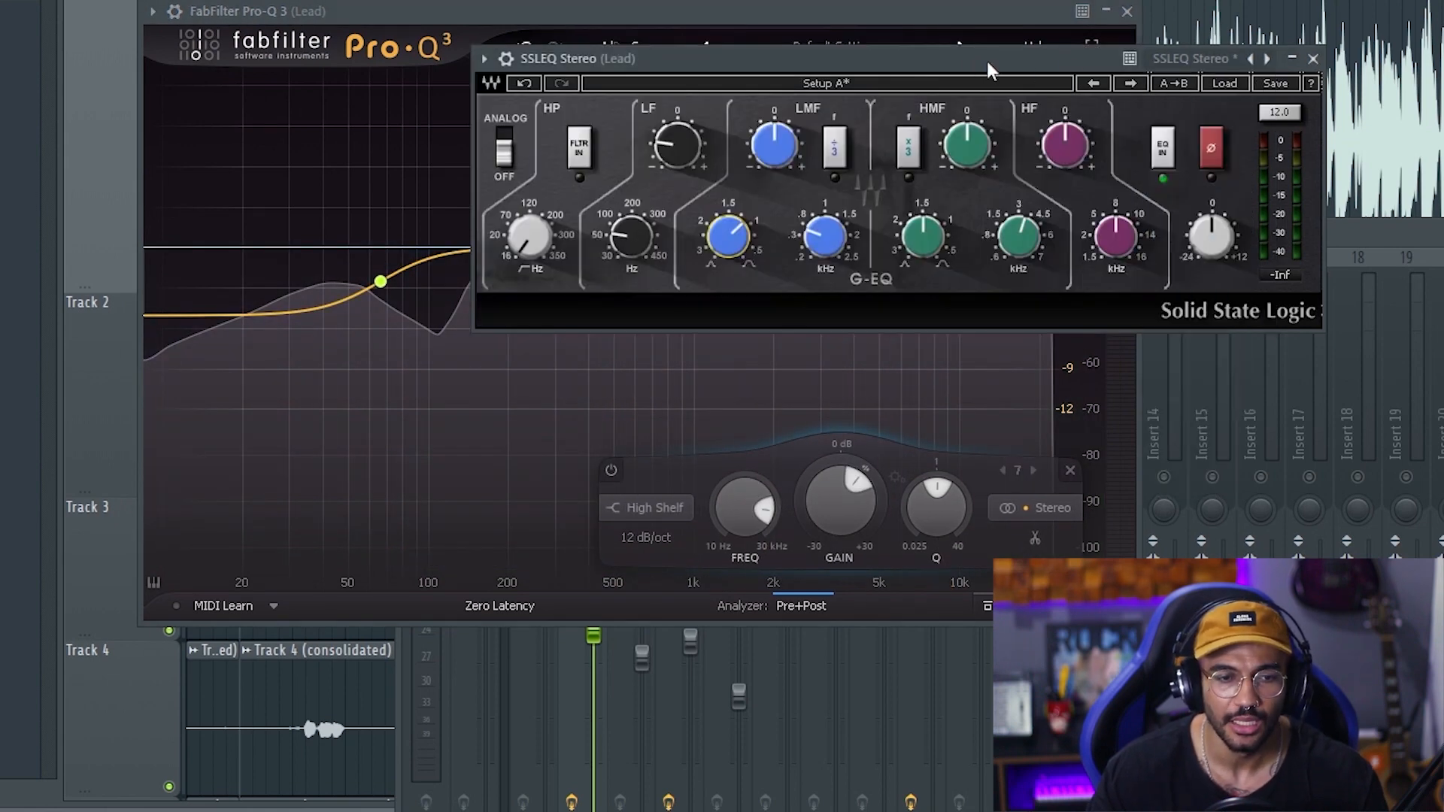
pyautogui.moveTo(983, 66); pyautogui.dragTo(1162, 82)
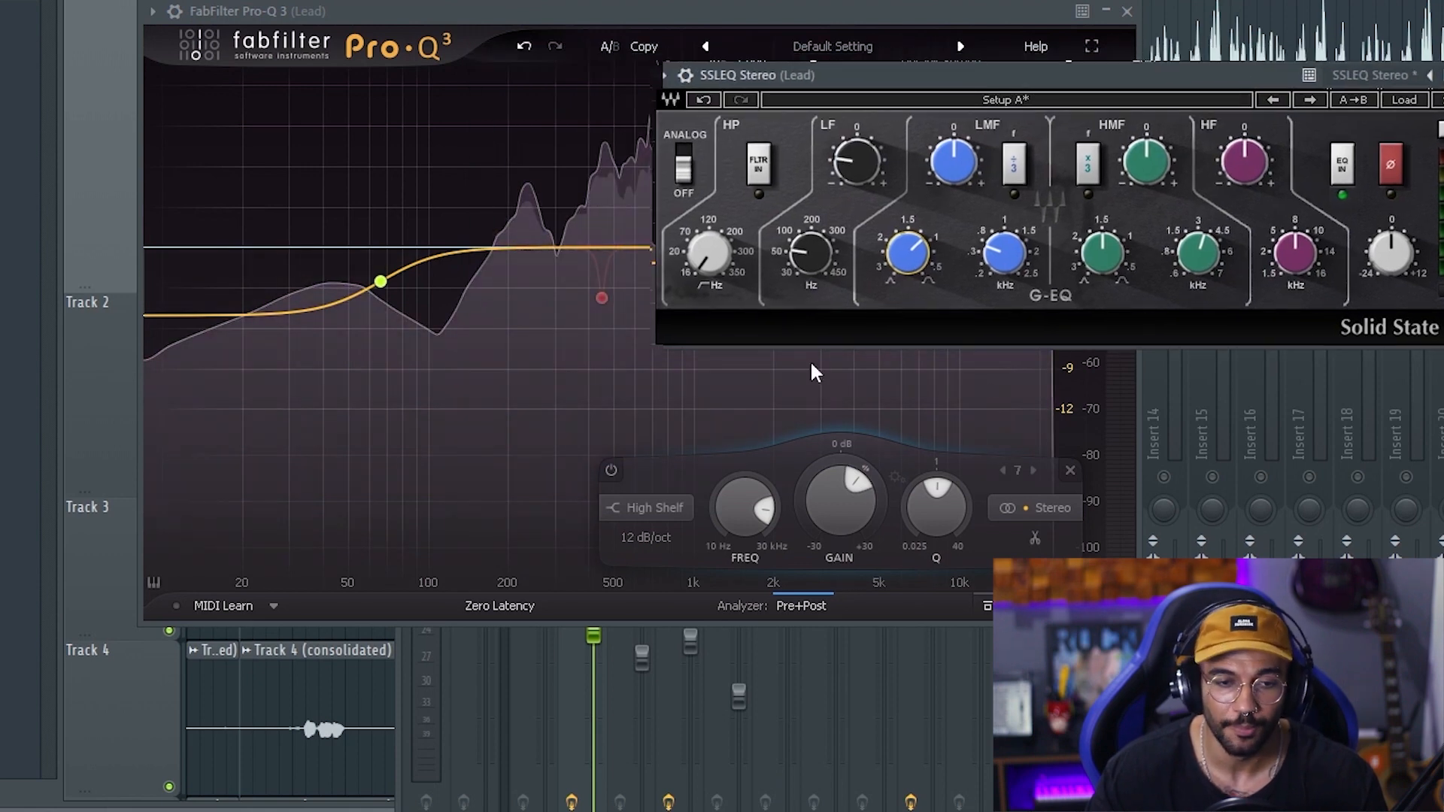